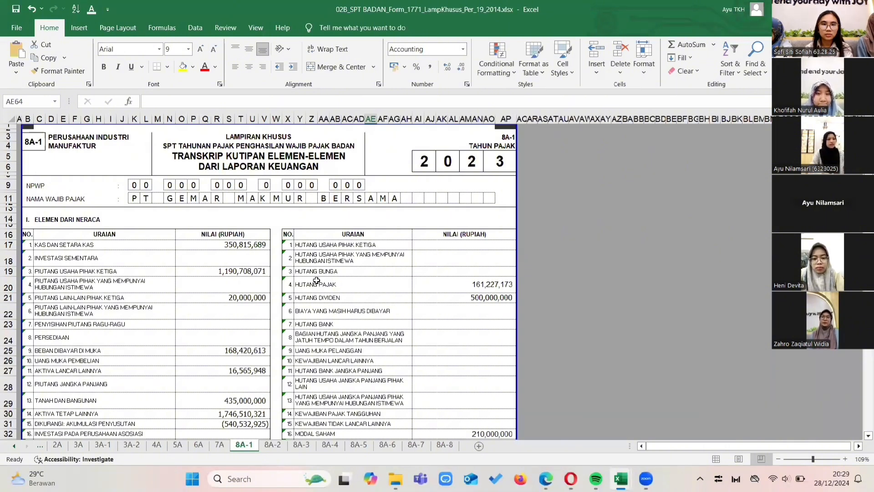
Switch to the Perhitungan Laba Rugi PBL Smst 3 workbook and open its Neraca sheet.
key(alt+Tab)
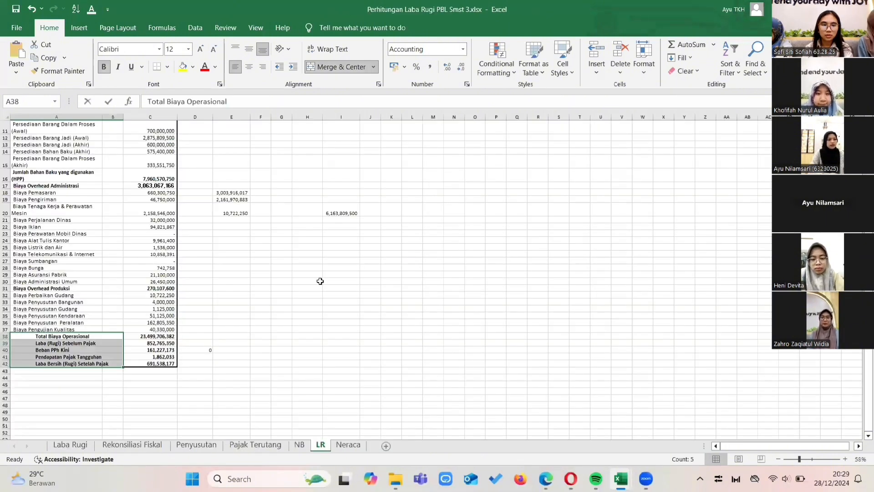
scroll(320, 281, up, 4)
click(348, 445)
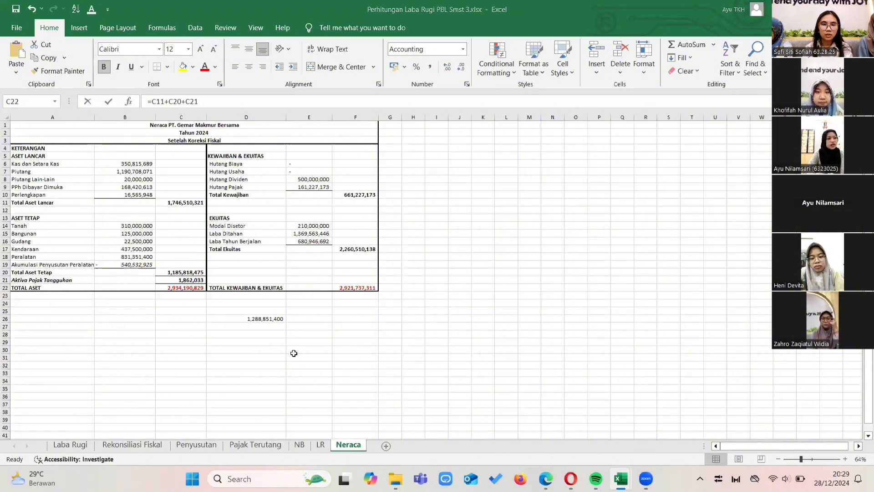
Return to the SPT Badan 1771 special attachment workbook and examine the balance sheet elements in section I of form 8A-1.
key(alt+Tab)
scroll(250, 279, down, 1)
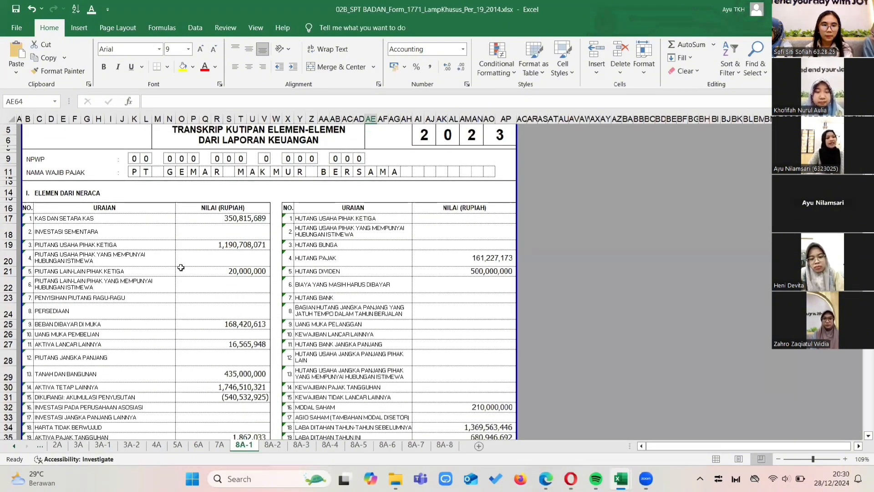
scroll(182, 268, down, 1)
scroll(247, 305, down, 1)
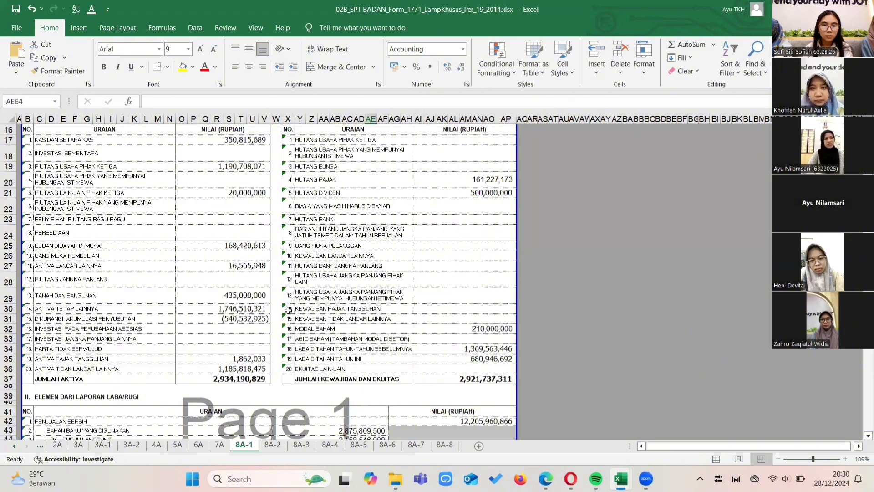
scroll(288, 310, up, 2)
scroll(288, 310, up, 1)
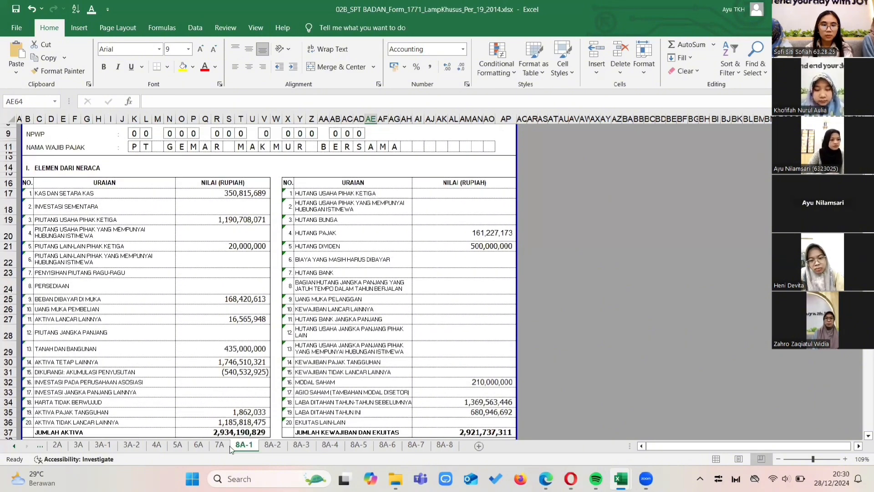
scroll(240, 415, down, 1)
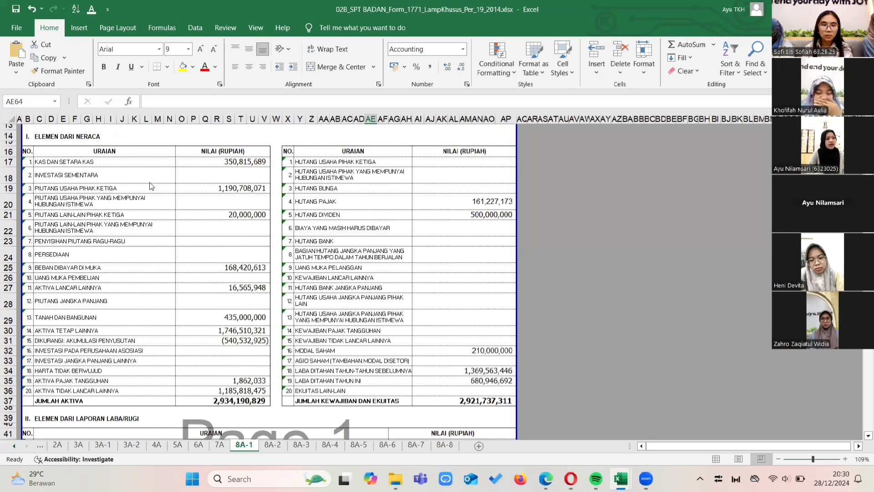
scroll(360, 328, up, 2)
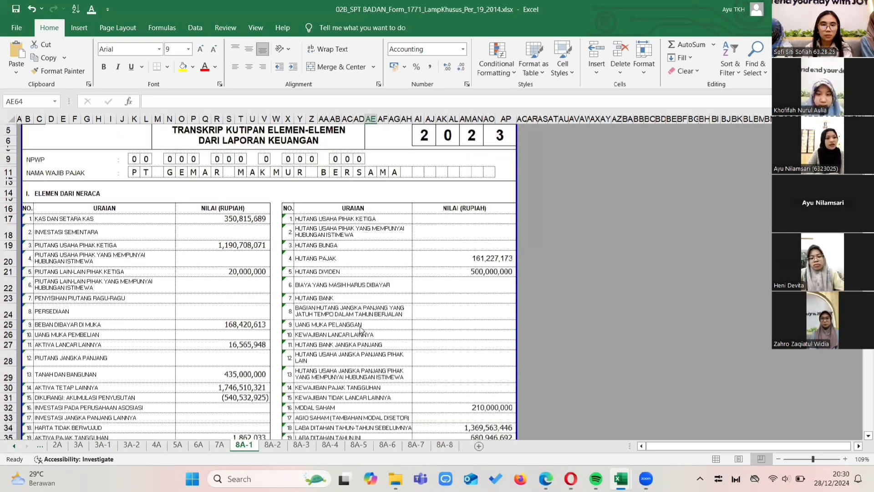
scroll(360, 328, up, 2)
scroll(358, 355, down, 4)
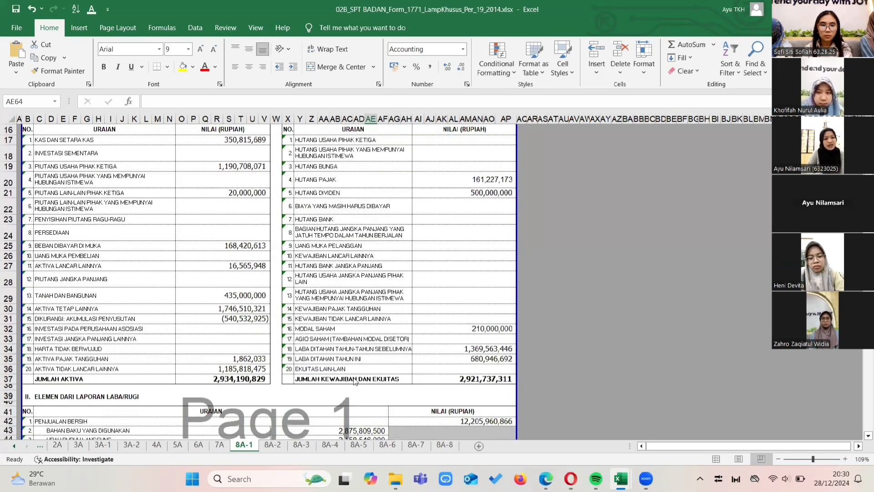
scroll(384, 313, up, 2)
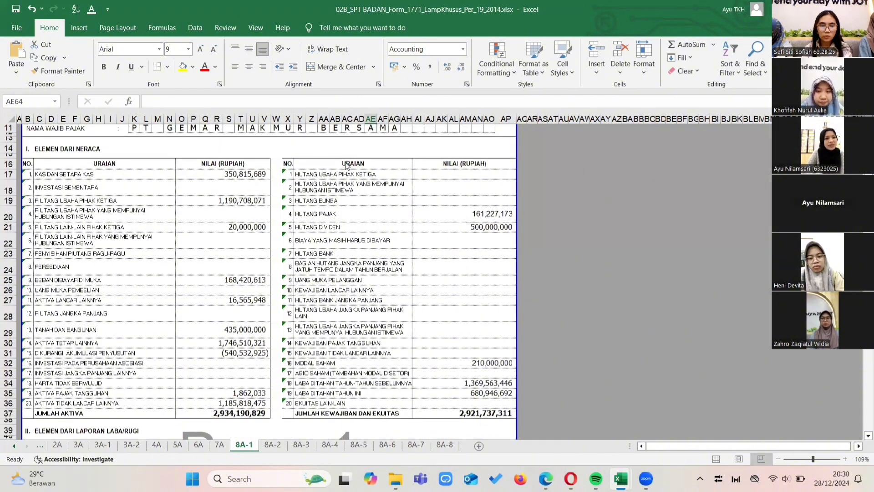
scroll(458, 272, down, 2)
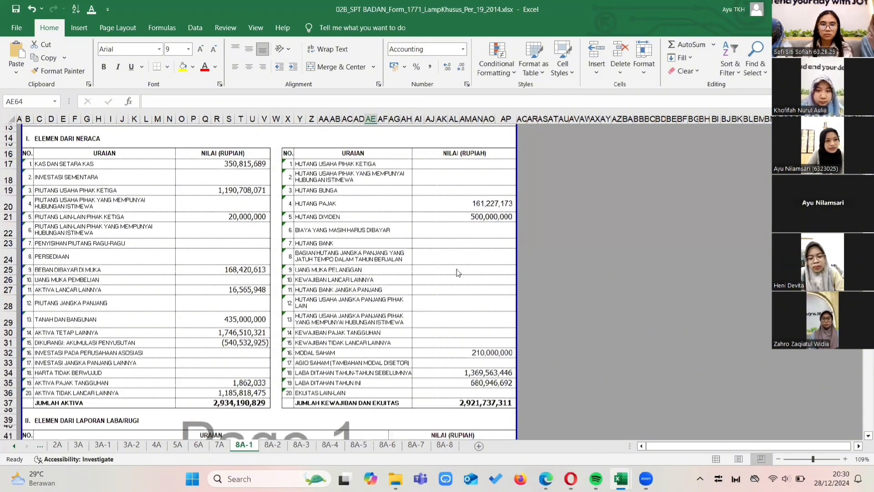
scroll(458, 272, up, 2)
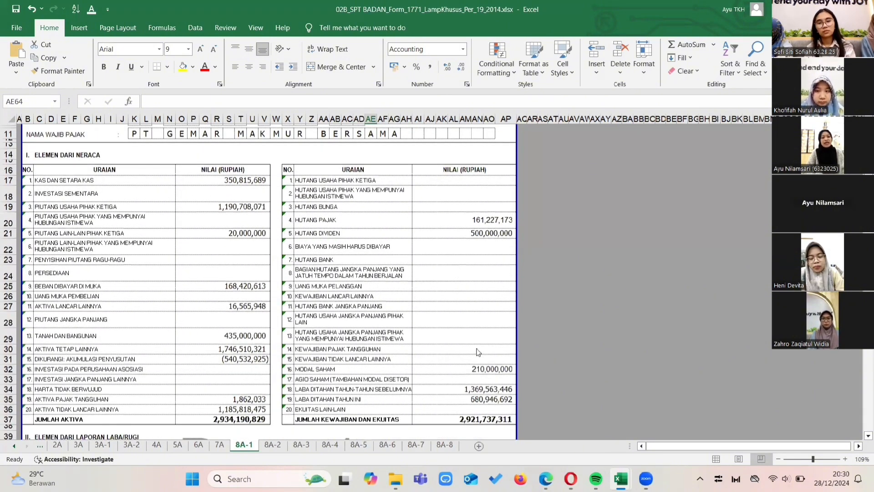
scroll(466, 370, down, 3)
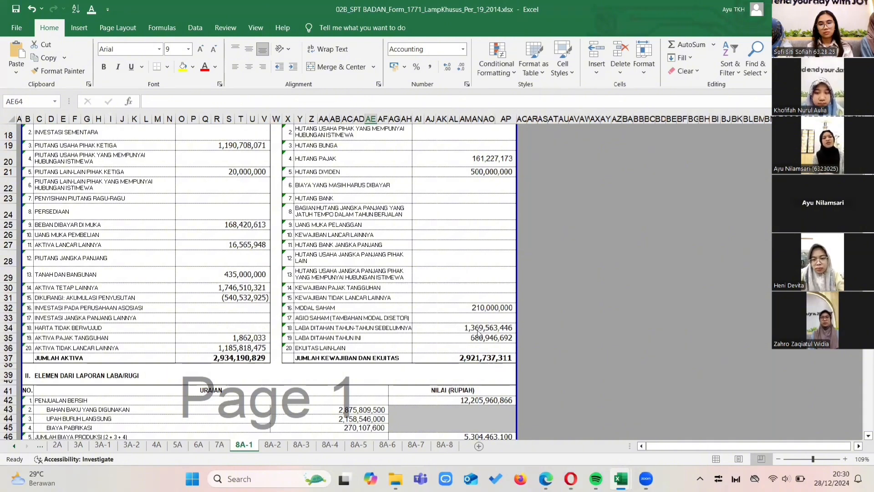
In section II of form 8A-1, inspect the cells for Penjualan Bersih, Jumlah Biaya Produksi, Harga Pokok Produksi and Harga Pokok Penjualan.
scroll(310, 331, down, 4)
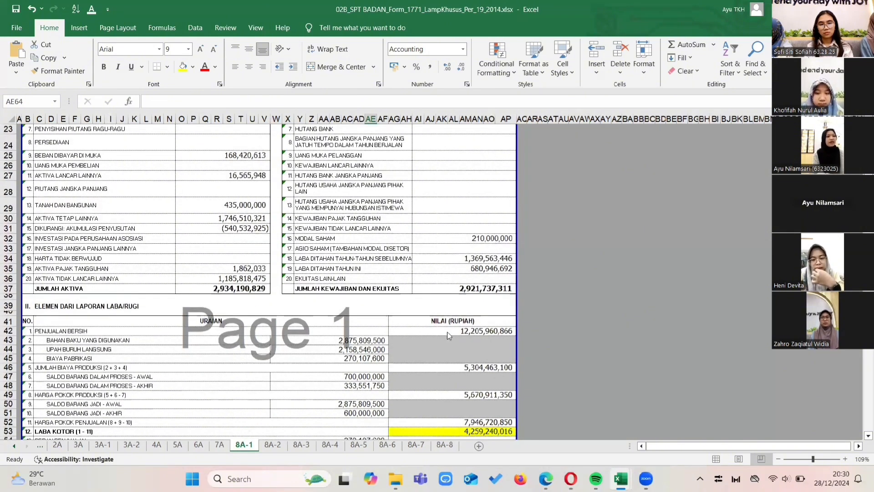
scroll(310, 331, down, 2)
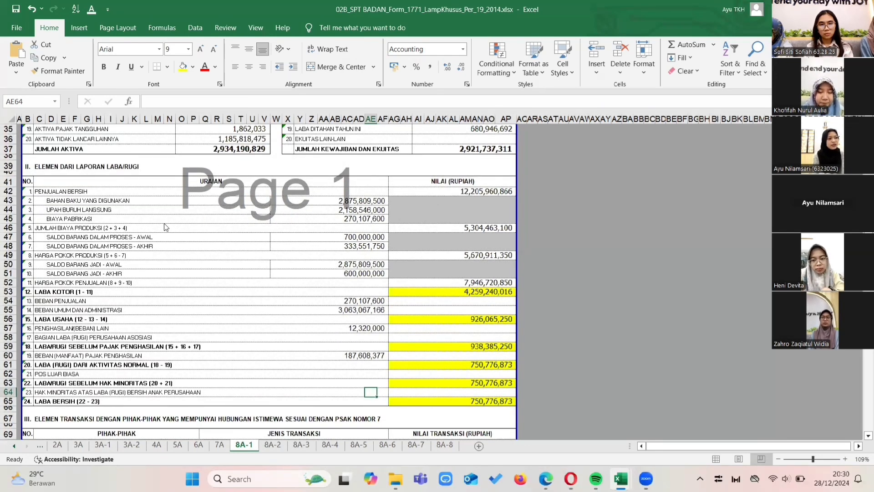
click(451, 193)
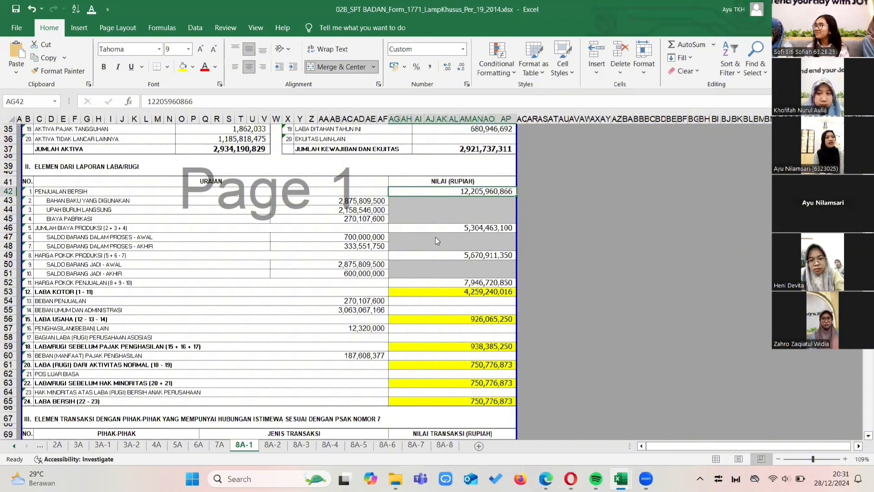
click(412, 228)
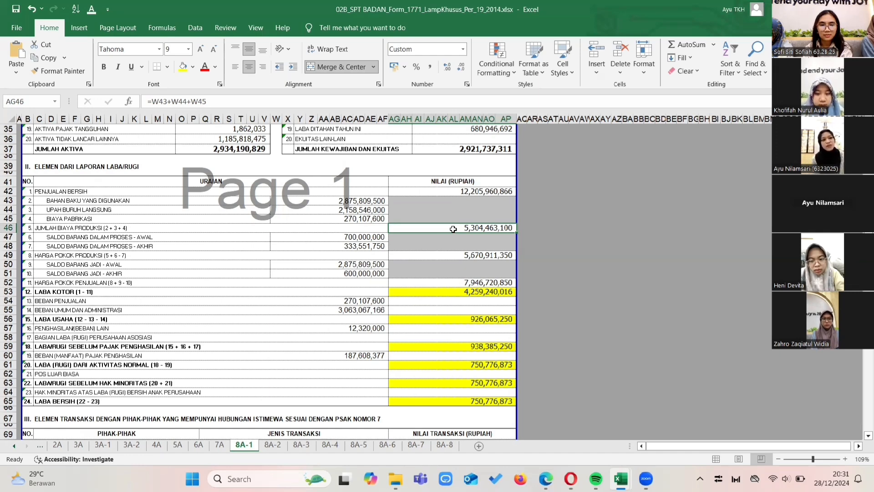
scroll(455, 232, down, 1)
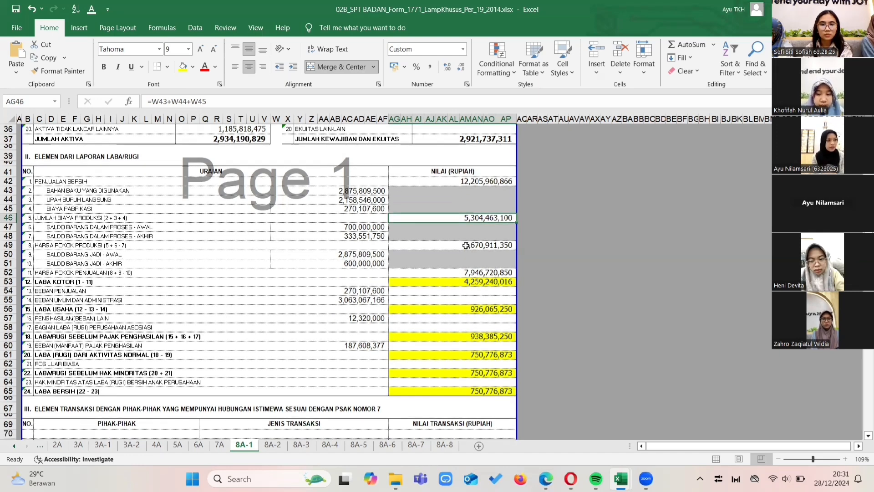
click(466, 246)
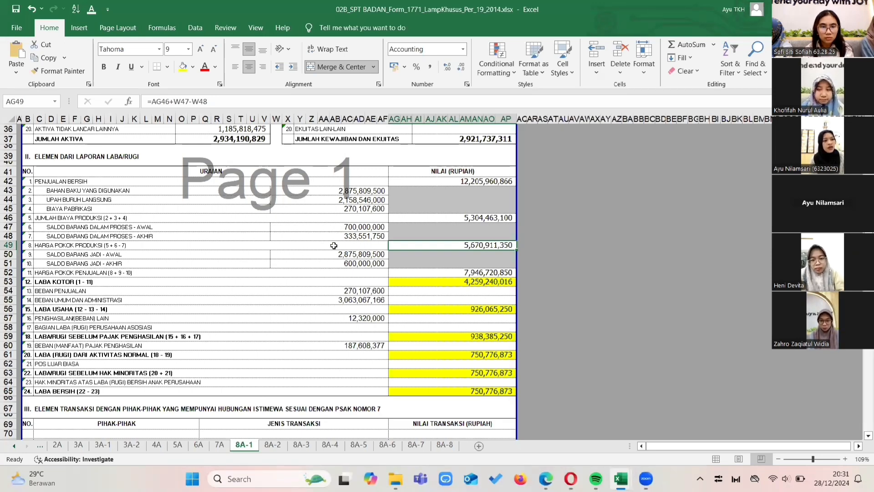
click(439, 272)
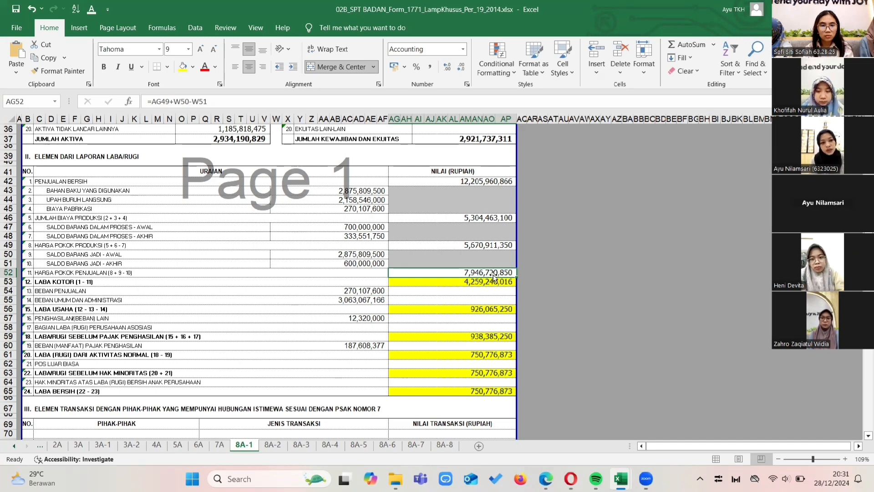
Inspect the formulas behind Laba Kotor, Laba Usaha and Laba/Rugi Sebelum Pajak Penghasilan in the profit and loss section.
scroll(483, 273, down, 1)
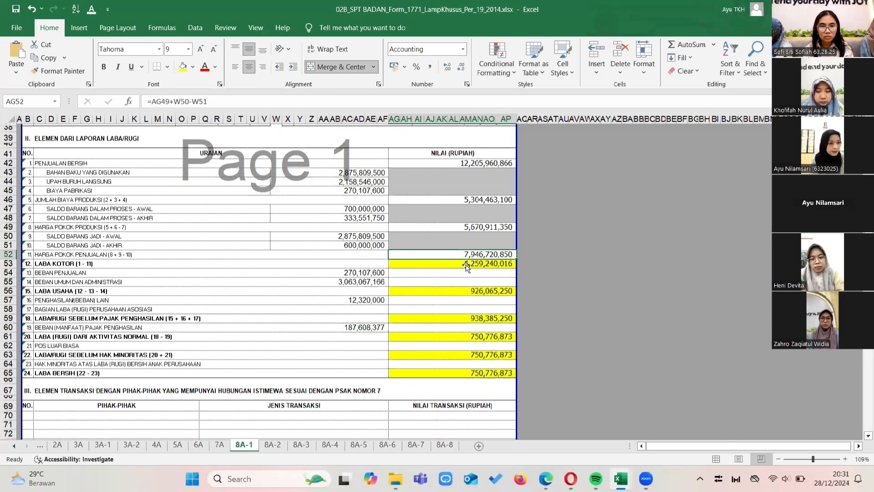
click(467, 266)
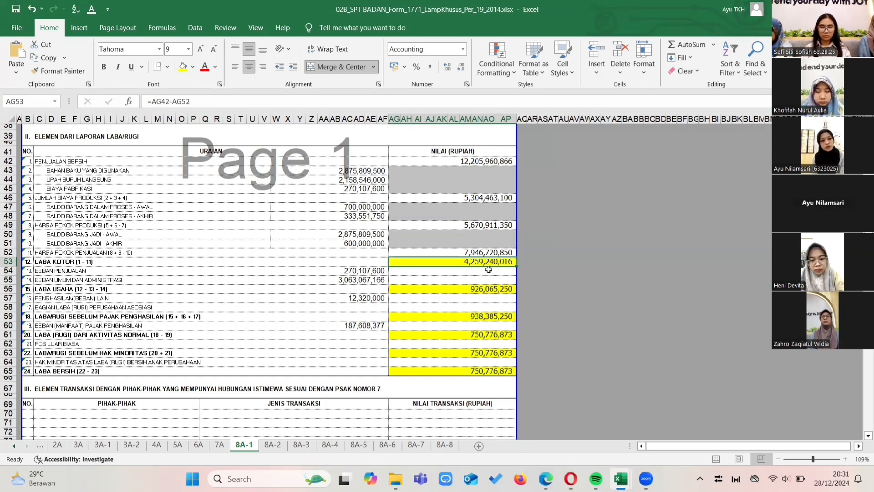
click(474, 289)
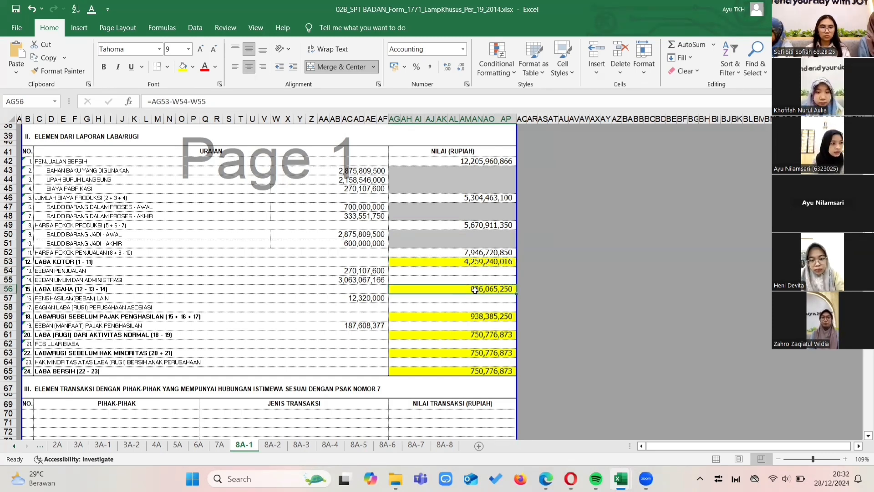
scroll(476, 290, down, 1)
scroll(476, 290, down, 1)
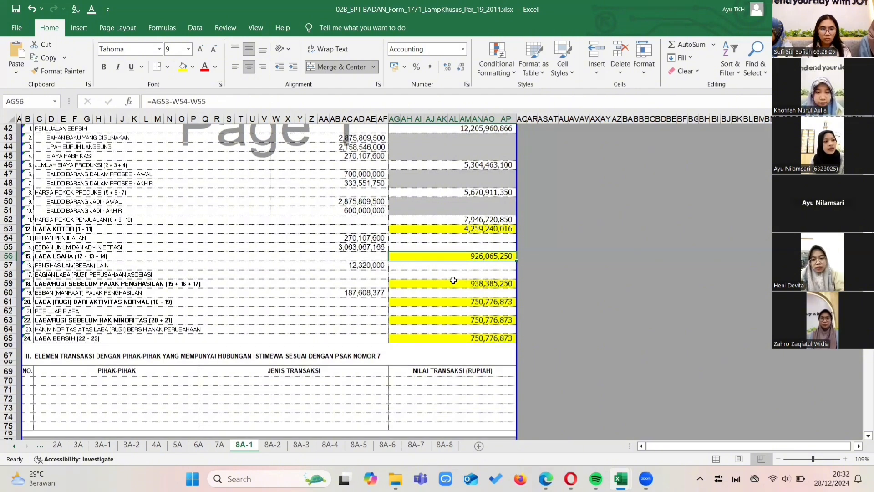
scroll(441, 285, up, 1)
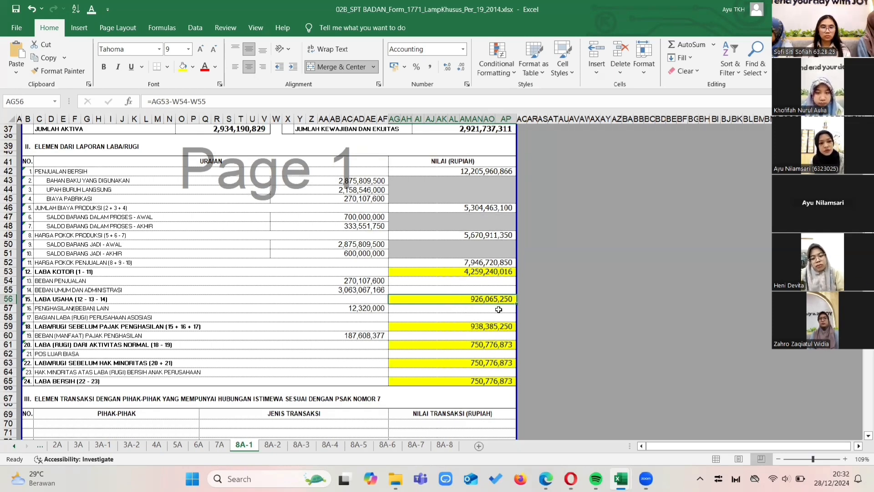
scroll(497, 309, down, 1)
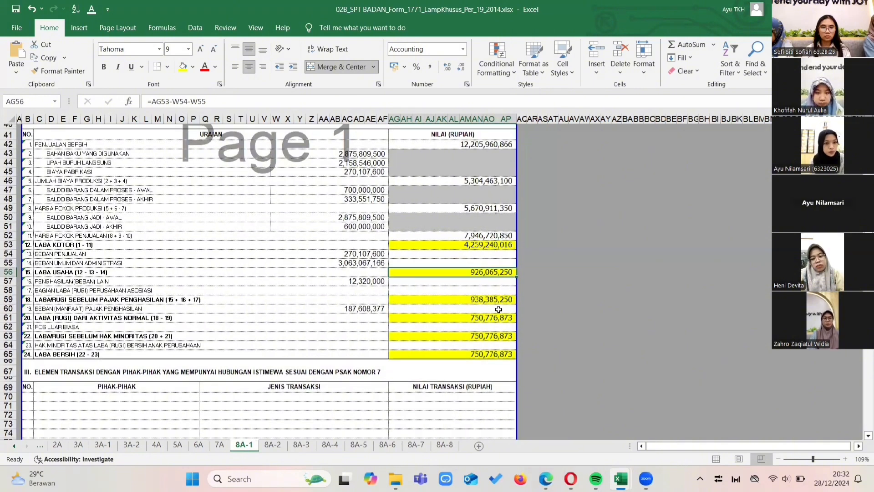
click(484, 301)
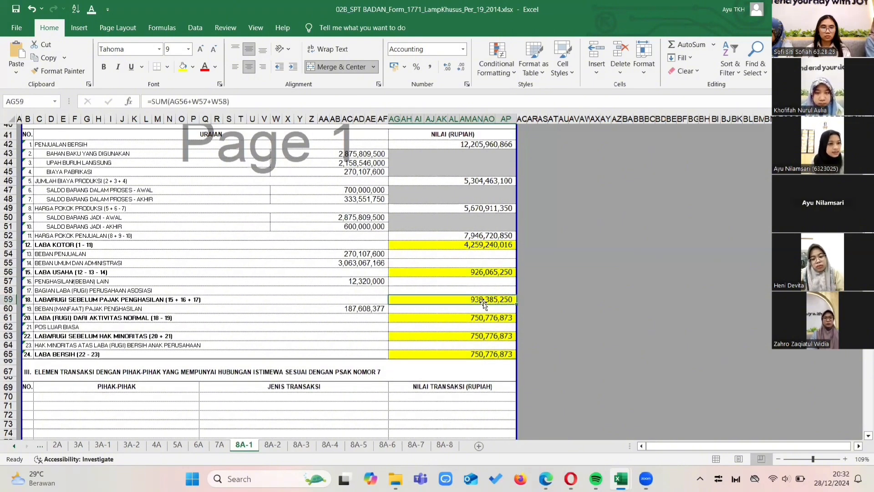
Inspect the formulas behind Laba (Rugi) dari Aktivitas Normal, Laba/Rugi Sebelum Hak Minoritas and Laba Bersih.
scroll(483, 303, down, 1)
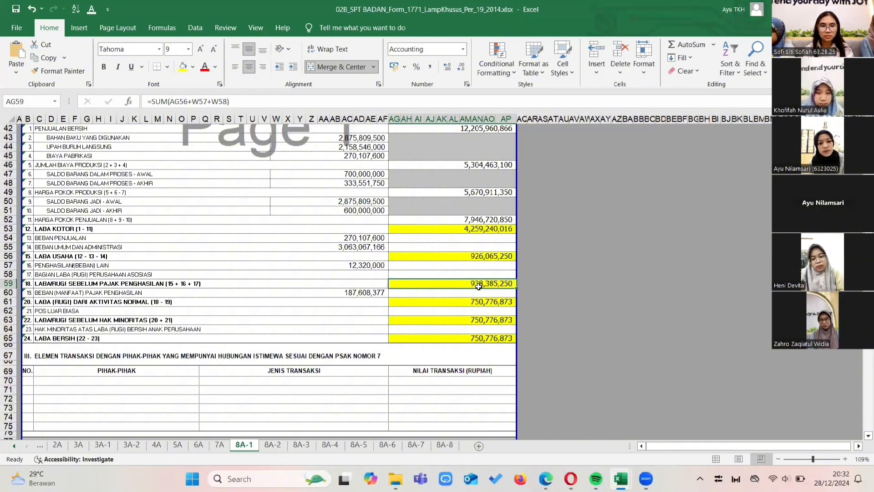
scroll(479, 286, down, 1)
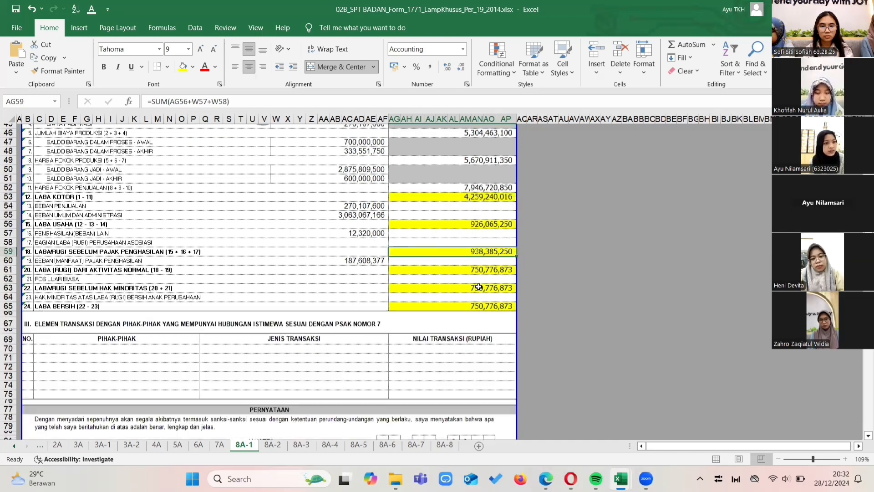
click(476, 283)
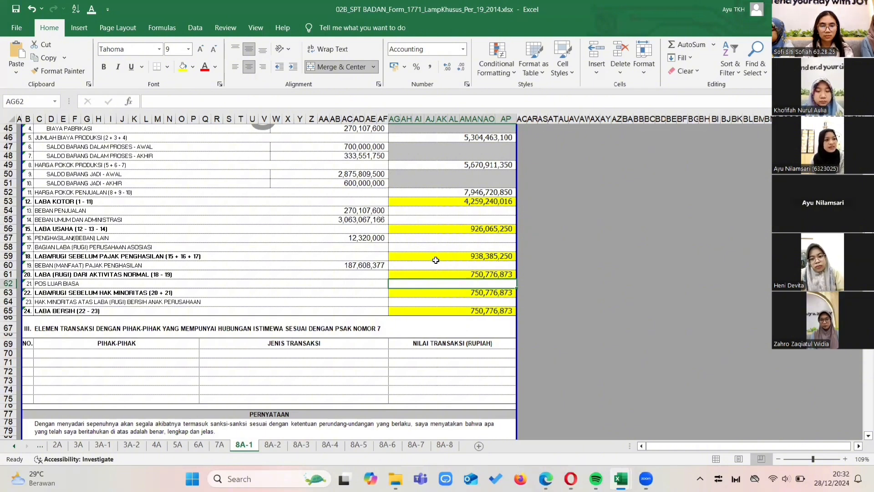
click(473, 274)
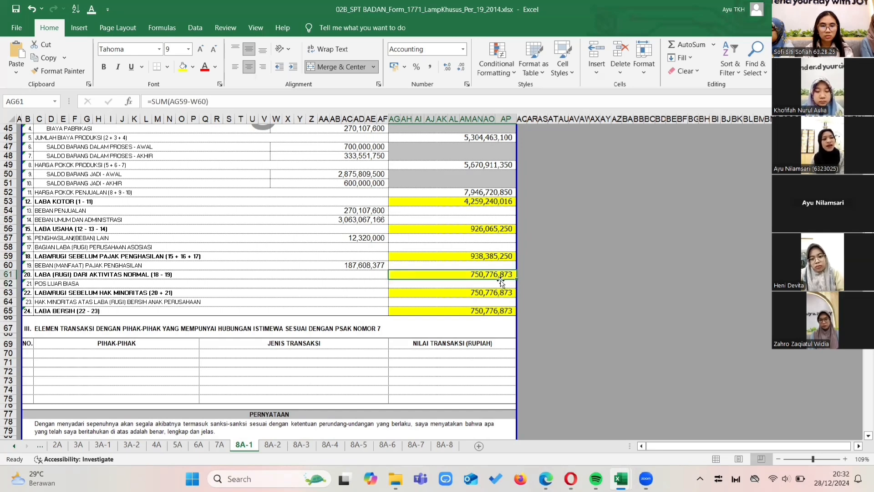
click(483, 291)
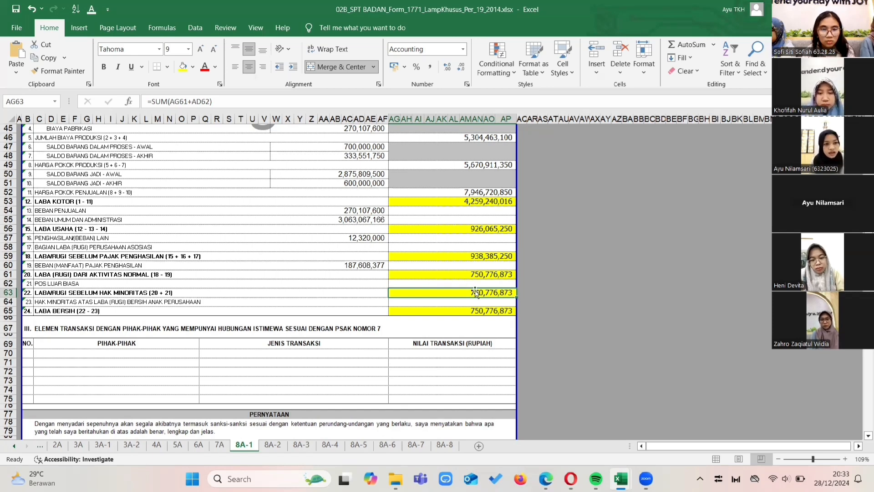
click(483, 313)
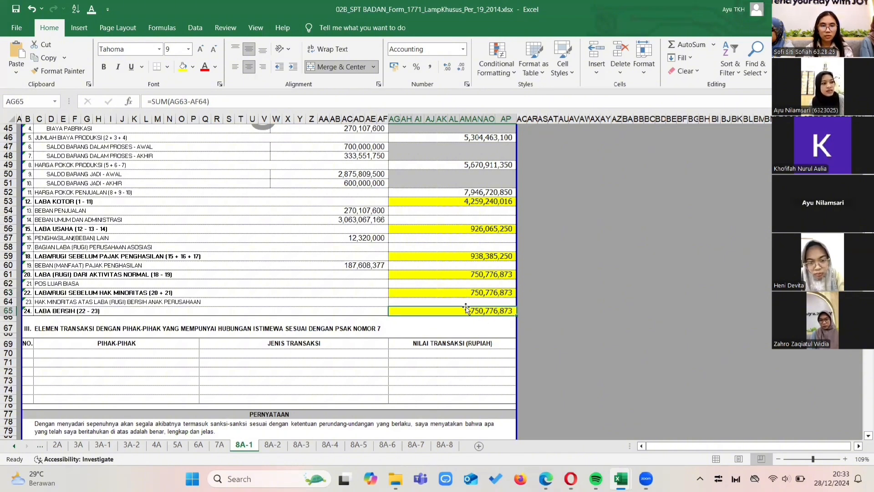
click(443, 303)
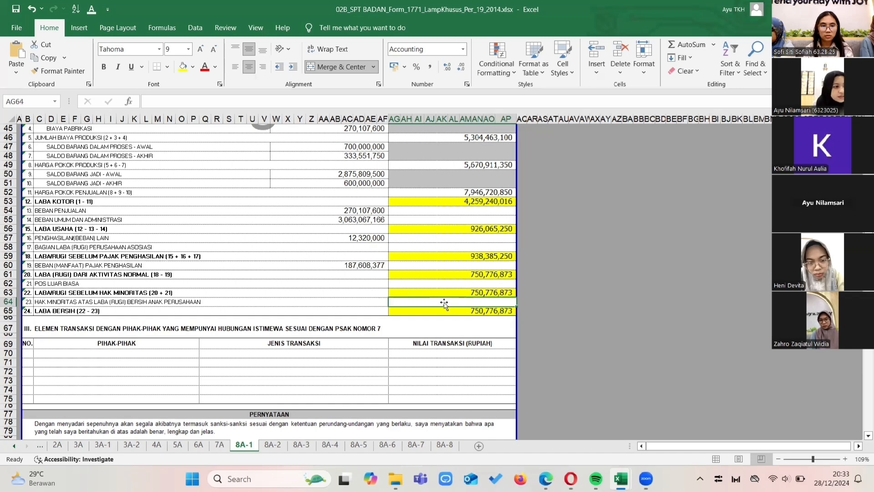
click(468, 312)
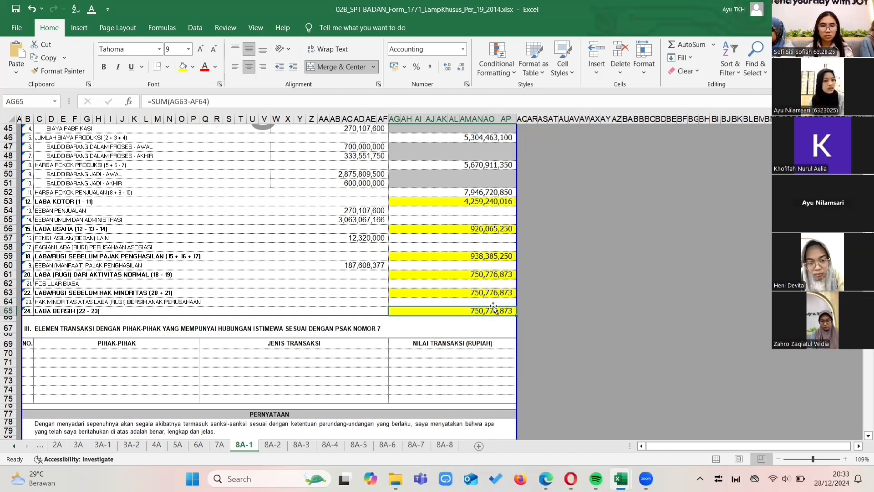
scroll(494, 307, down, 1)
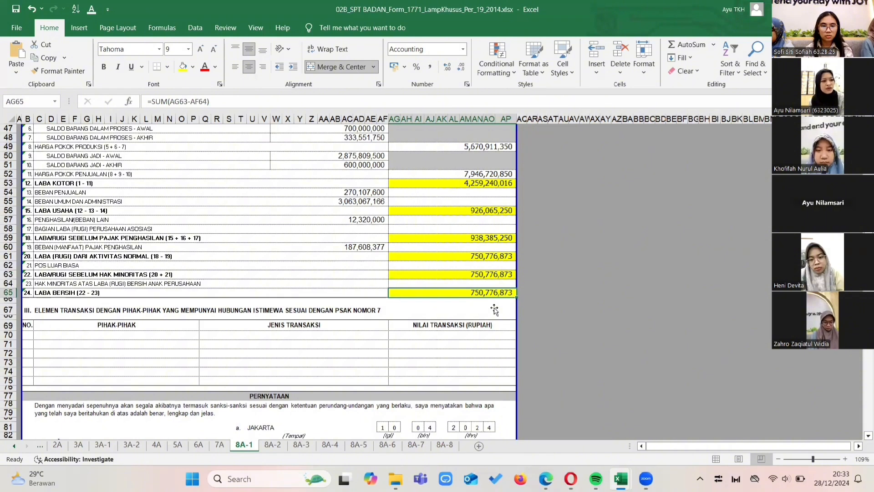
Look through the related-party section of form 8A-1 and the Bagian A affiliate list in attachment 1771 VI of the 02A_SPT BADAN workbook.
scroll(494, 309, down, 3)
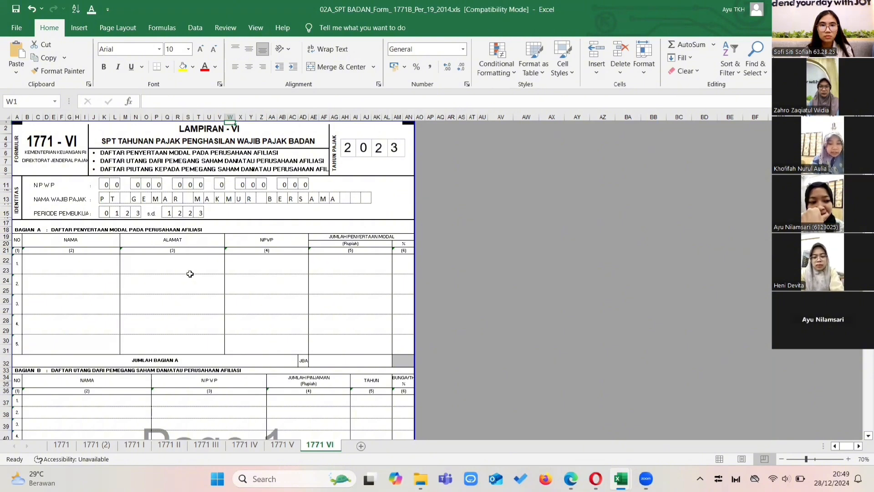
key(Down)
key(Down)
key(Down)
key(Down)
key(Down)
key(Down)
key(Down)
key(Down)
key(Down)
key(Down)
key(Down)
key(Down)
key(Down)
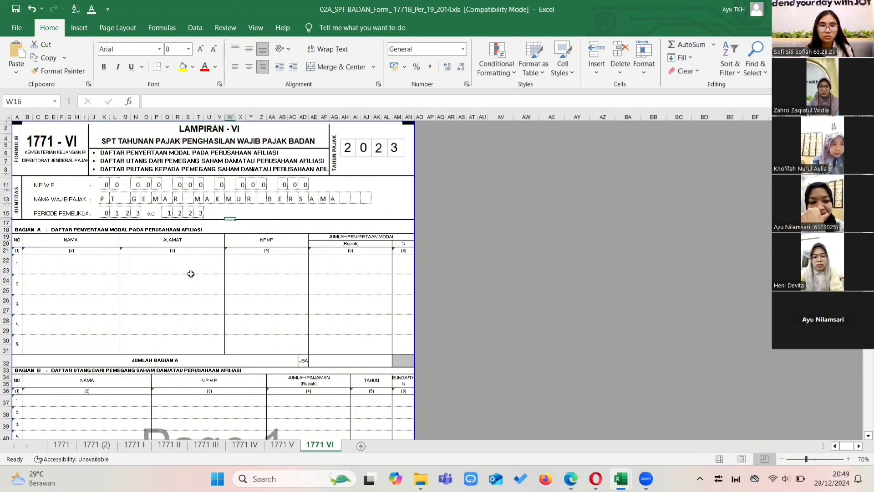
key(Down)
key(Down)
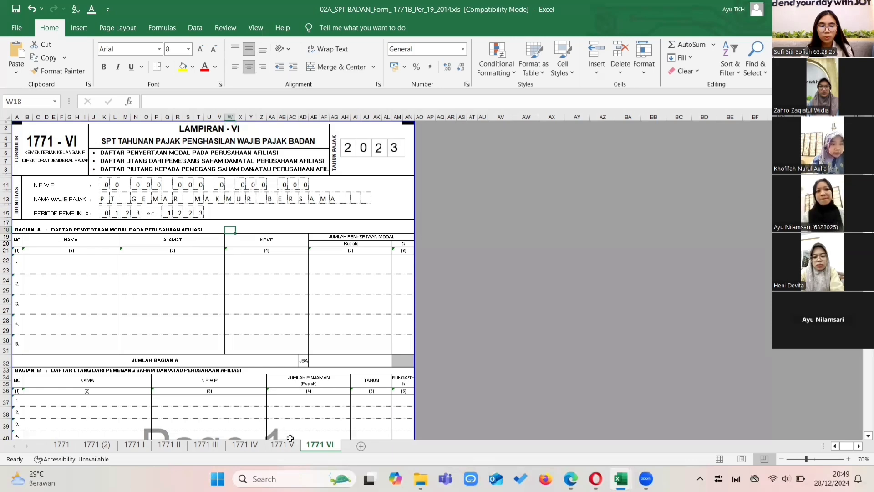
Open the shareholder list in attachment 1771 V and check it against Modal Disetor on the Neraca sheet of the Perhitungan Laba Rugi workbook.
click(285, 447)
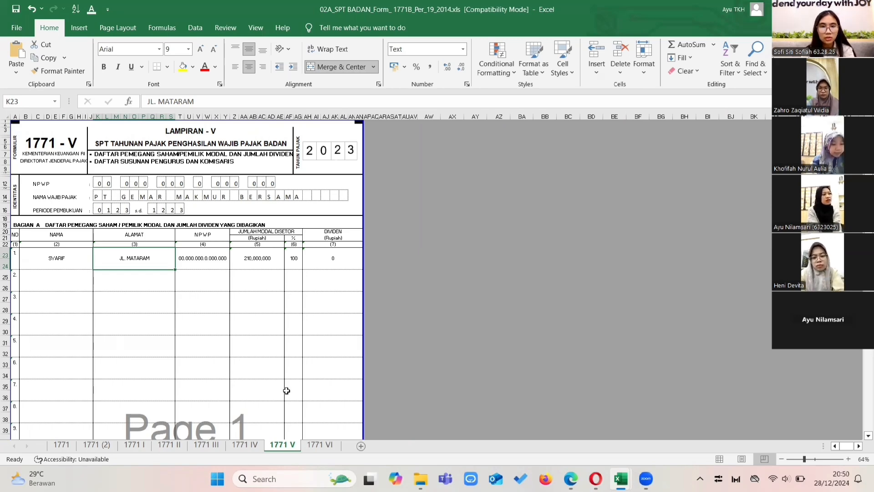
key(alt+Tab)
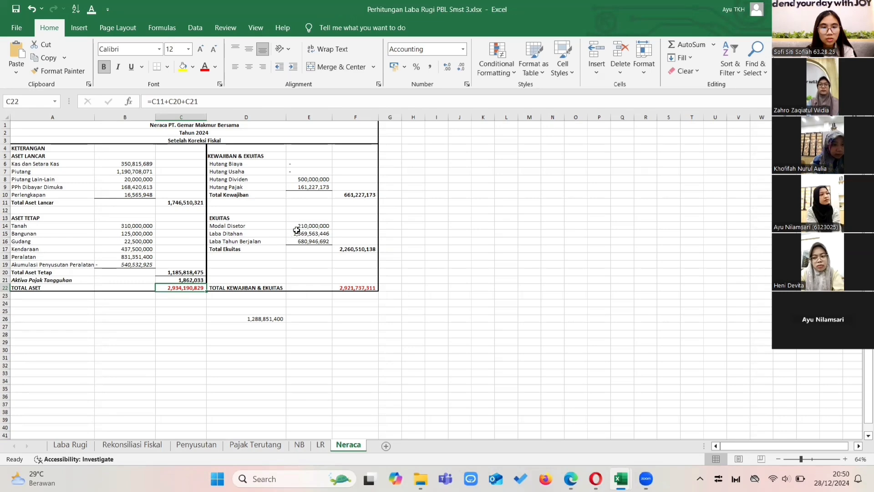
click(331, 228)
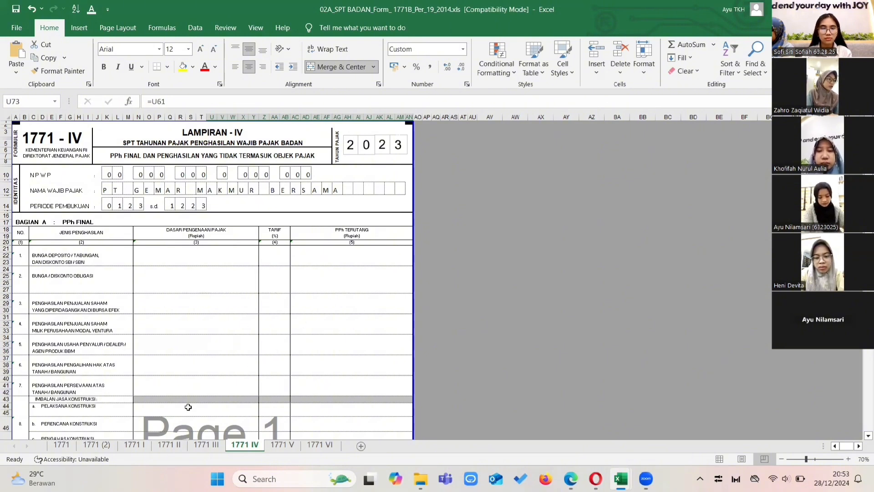
Open attachment 1771 III from 1771 IV, and go through the cost items and Jumlah column of attachment 1771 II.
click(202, 444)
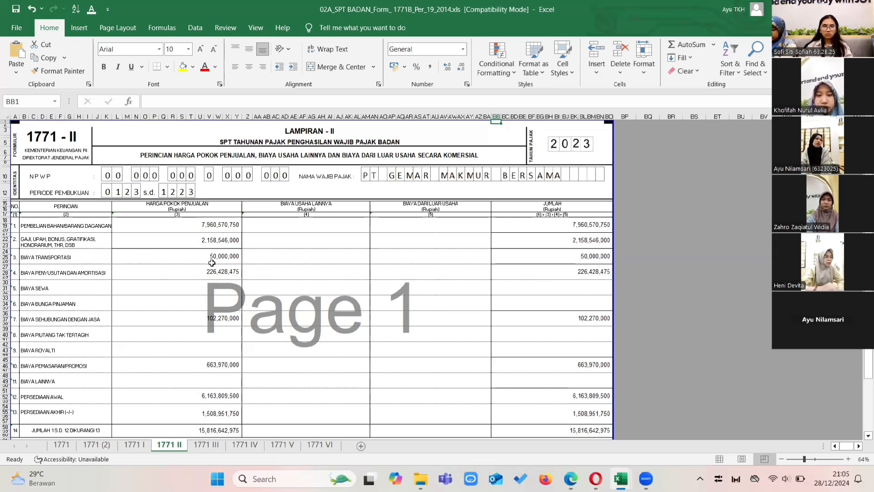
key(Down)
key(Down)
key(Down)
key(Down)
key(Down)
key(Down)
key(Down)
key(Down)
key(Down)
key(Down)
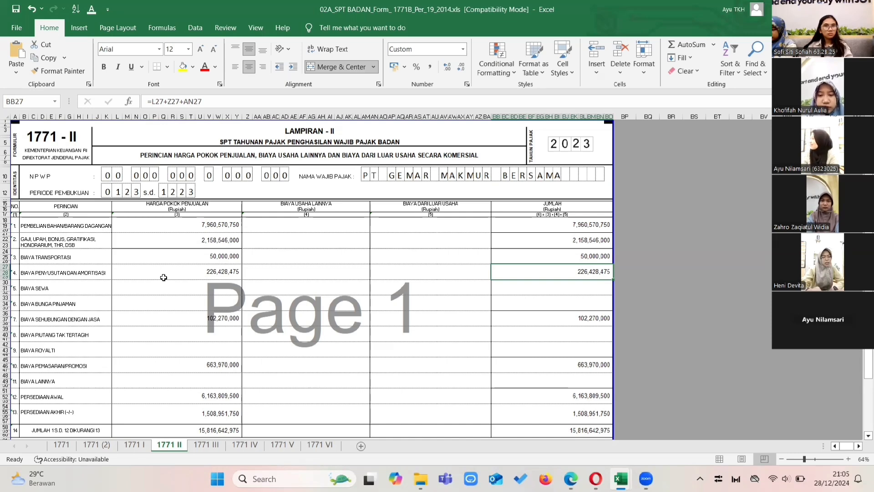
key(Down)
key(Down)
key(Down)
key(Down)
key(Down)
key(Down)
key(Down)
key(Down)
key(Down)
key(Down)
key(Down)
key(Down)
key(Down)
key(Down)
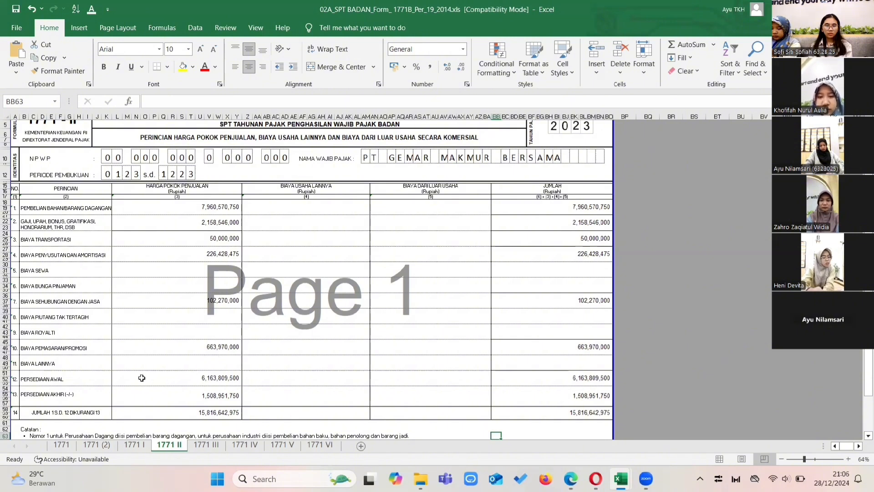
Read the notes below the 1771 II table and inspect the Persediaan Akhir cell and the row 14 Jumlah label.
key(Down)
key(Down)
key(Down)
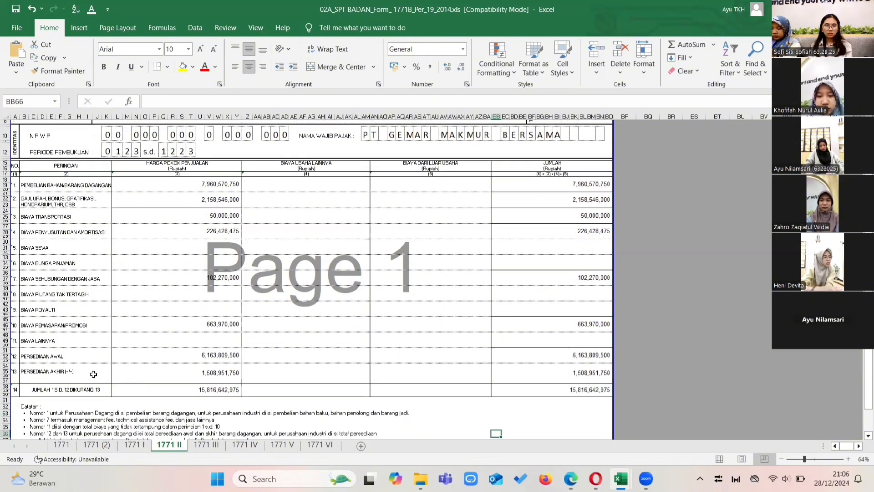
click(149, 370)
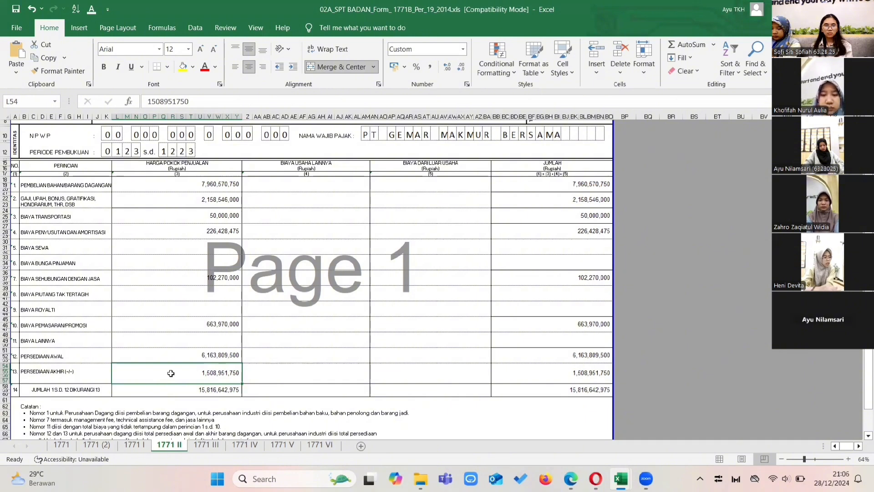
click(22, 393)
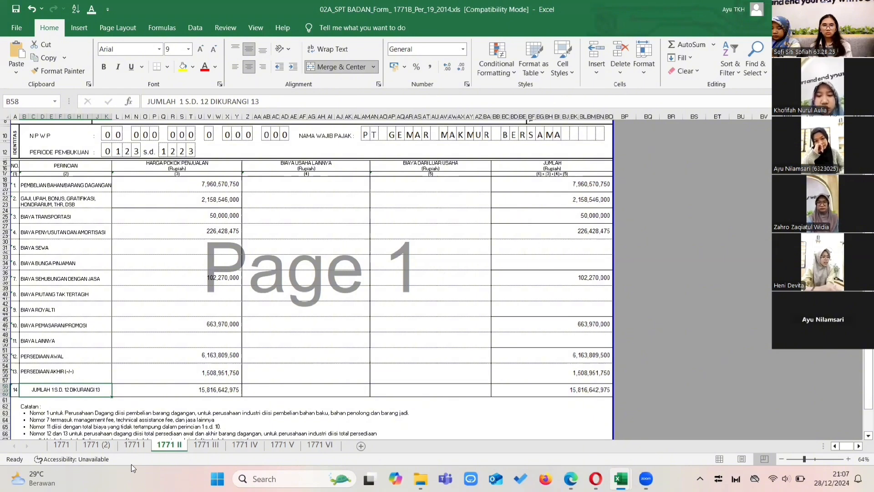
Open attachment 1771 I and review the net commercial income lines from Peredaran Usaha to Jumlah Penghasilan Neto Komersial.
click(137, 444)
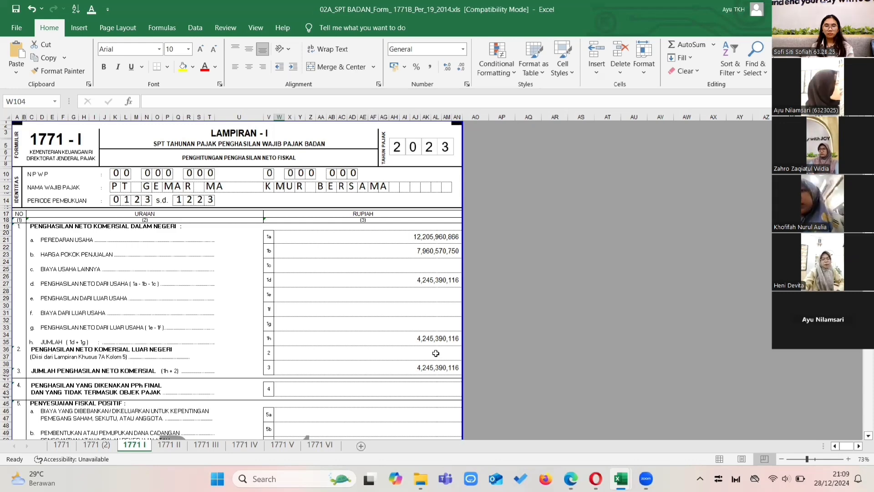
scroll(436, 354, down, 20)
key(Up)
key(Up)
key(Up)
key(Up)
key(Up)
key(Up)
key(Up)
key(Up)
key(Up)
key(Up)
key(Up)
key(Up)
key(Up)
key(Up)
key(Up)
key(Up)
key(Up)
key(Up)
key(Up)
key(Up)
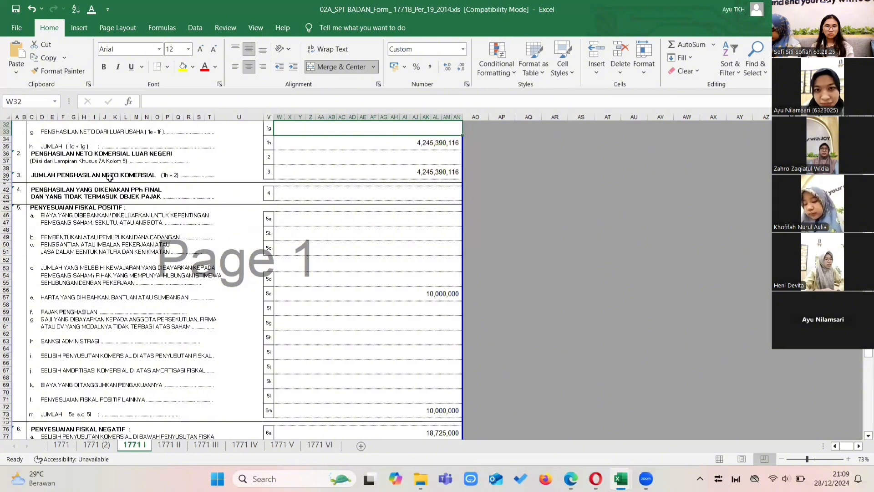
key(Up)
key(Up)
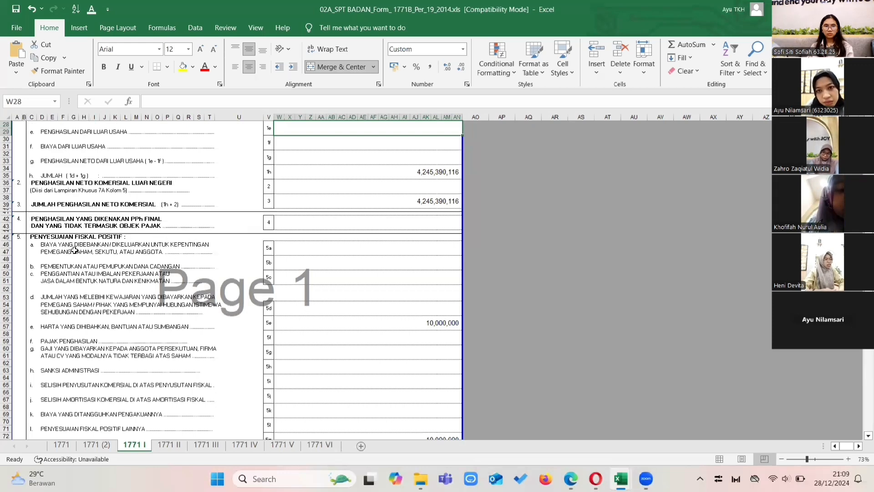
Go through the Penyesuaian Fiskal Positif lines 5a to 5m of attachment 1771 I, down to line 6a.
key(Down)
key(Down)
key(Down)
key(Down)
key(Down)
key(Down)
key(Down)
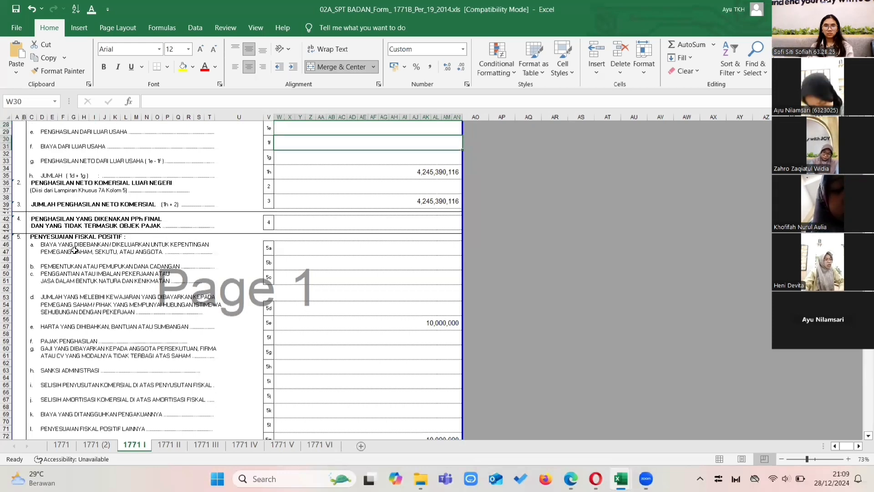
key(Down)
key(Down)
key(Down)
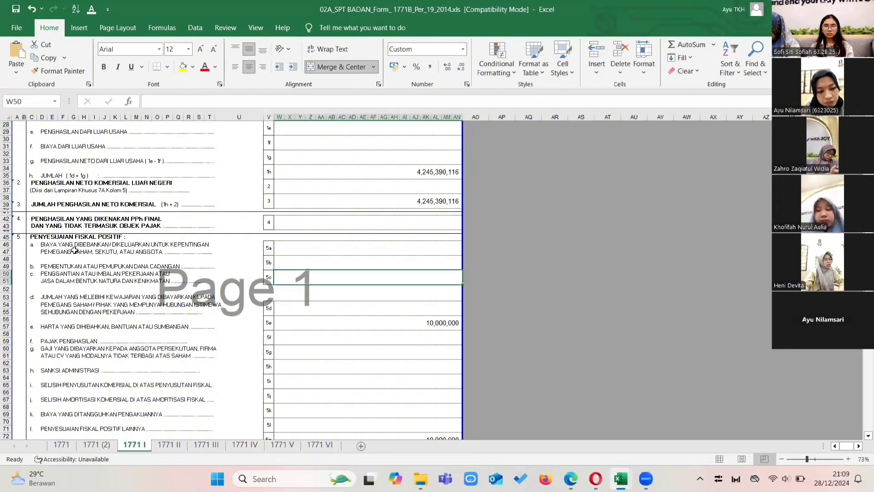
key(Down)
key(Down)
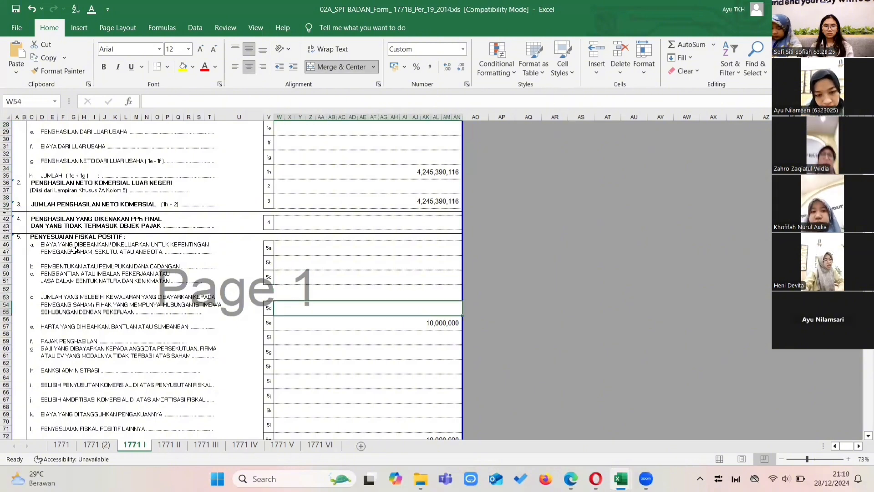
key(Down)
key(Down)
key(Down)
key(Down)
key(Down)
key(Down)
key(Down)
key(Down)
key(Down)
key(Down)
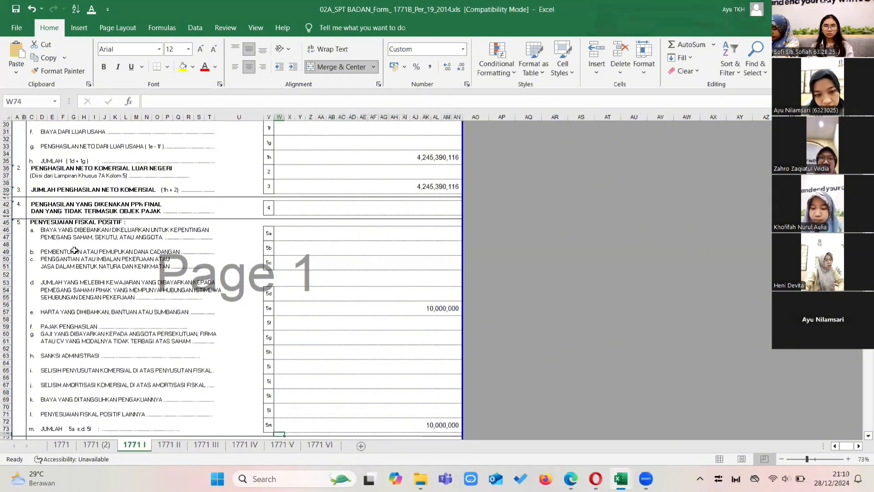
key(Down)
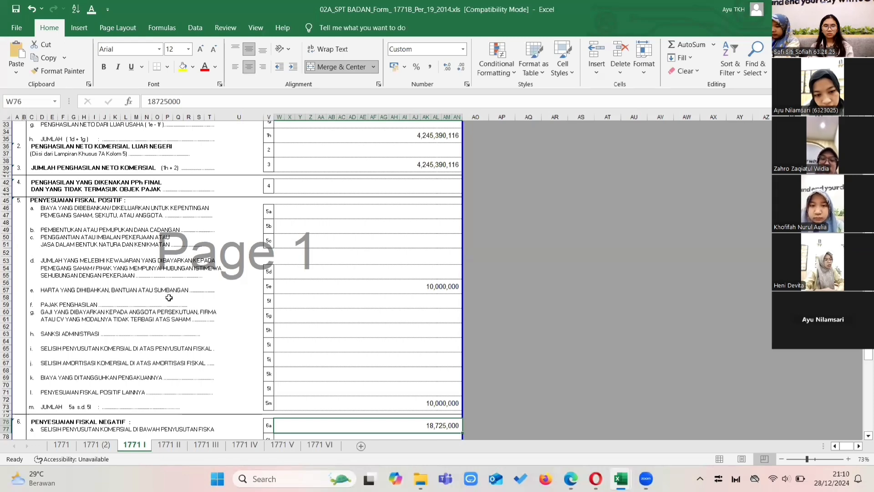
Inspect the Harta yang Dihibahkan, Bantuan atau Sumbangan amount in line 5e and the remaining adjustment lines down to 6d.
click(321, 288)
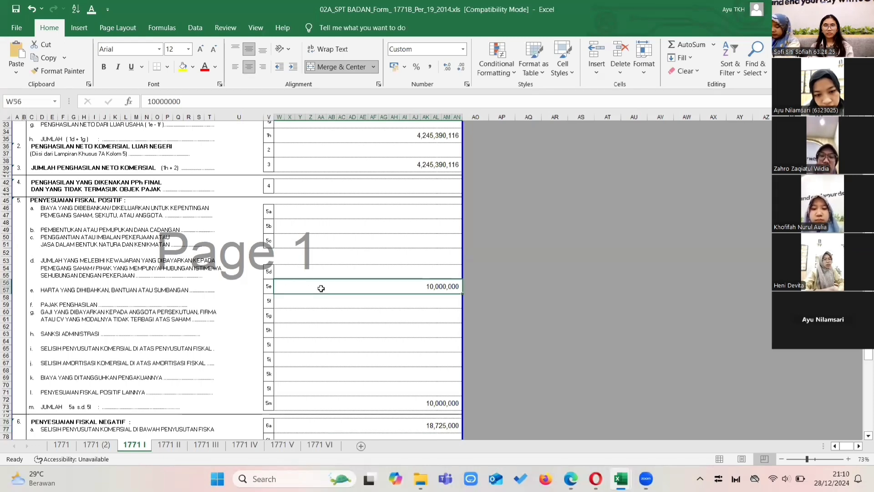
key(Down)
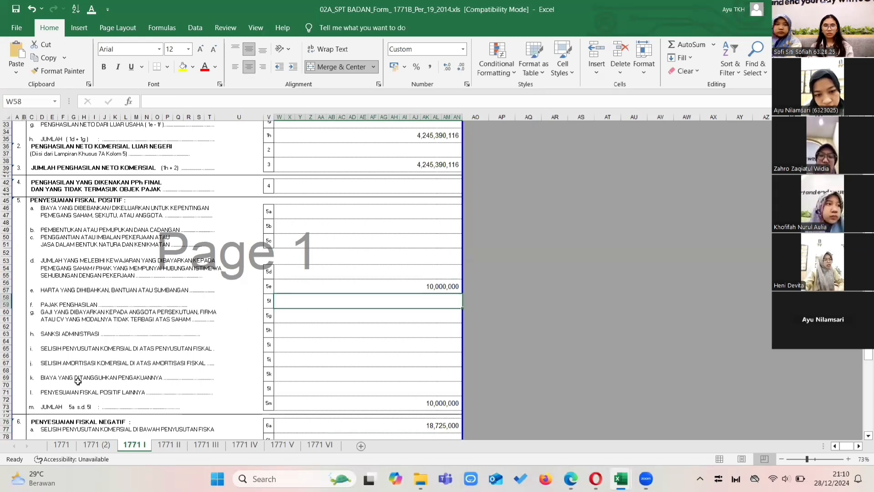
key(Down)
key(Down)
key(Down)
key(Down)
key(Down)
key(Down)
key(Down)
key(Down)
key(Down)
key(Down)
key(Down)
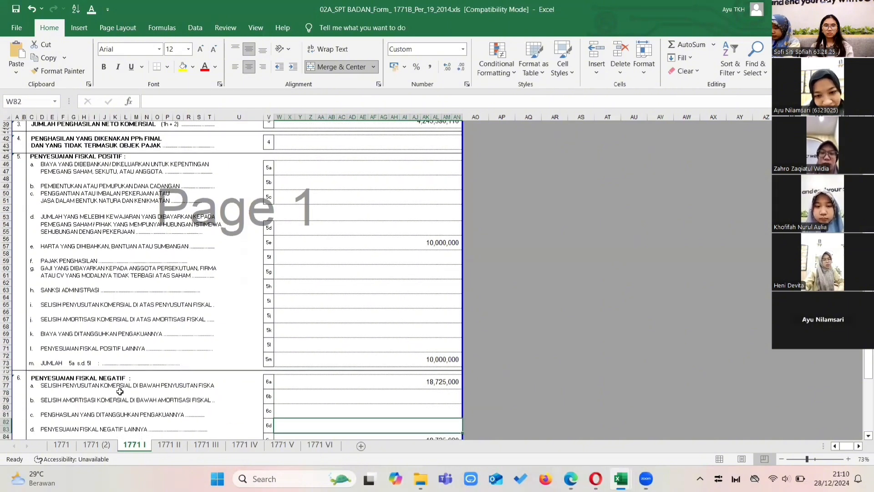
Examine the Penyesuaian Fiskal Negatif total and Penghasilan Neto Fiskal in line 8, down to the end of attachment 1771 I.
key(Down)
key(Down)
key(Down)
key(Down)
key(Down)
key(Down)
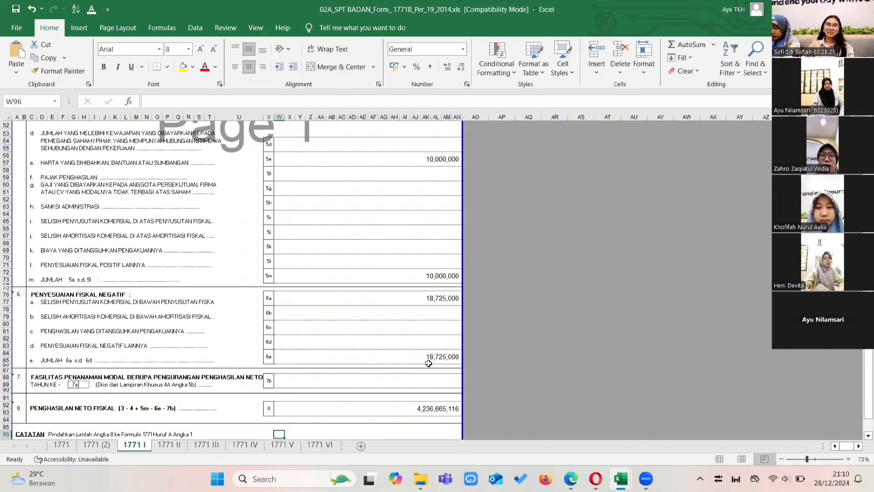
key(Down)
key(Down)
key(Down)
key(Down)
key(Down)
key(Down)
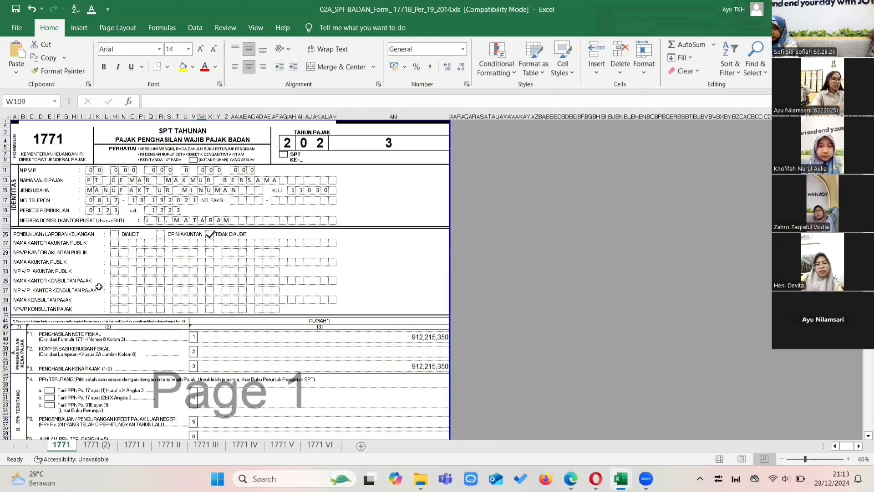
On the main 1771 form, review the Identitas block and the Pembukuan / Laporan Keuangan audit status.
scroll(99, 287, down, 1)
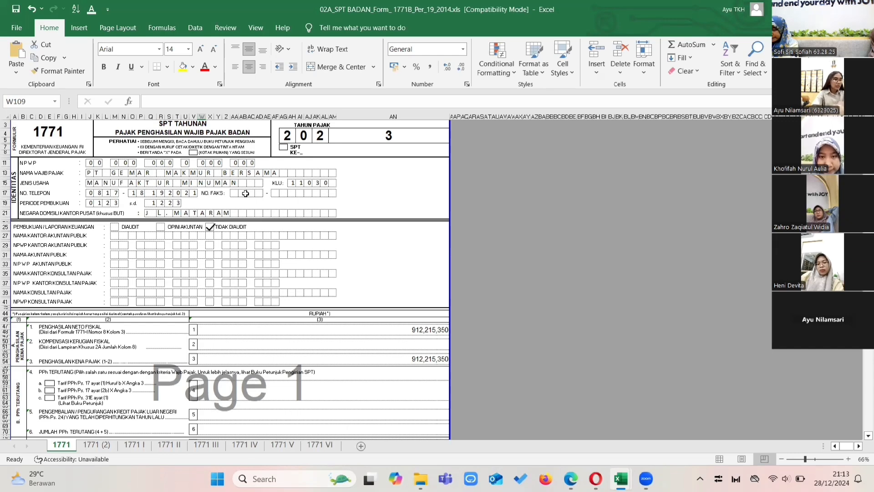
scroll(243, 222, down, 1)
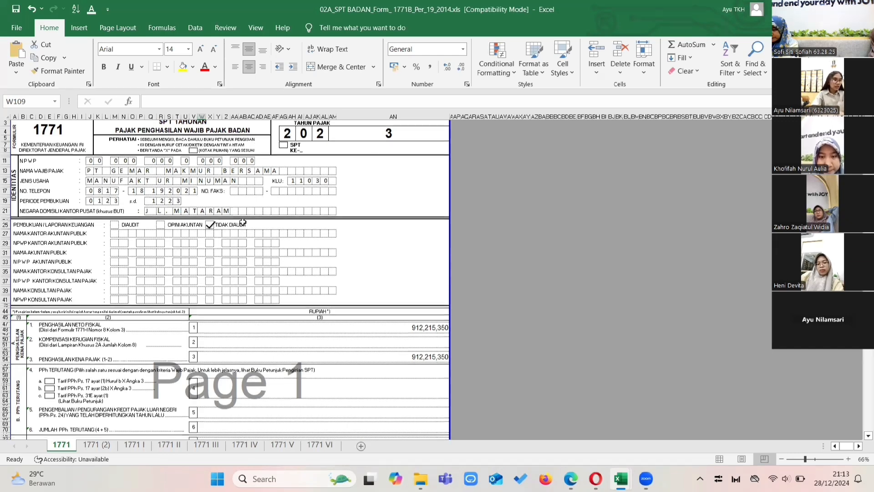
scroll(243, 222, up, 1)
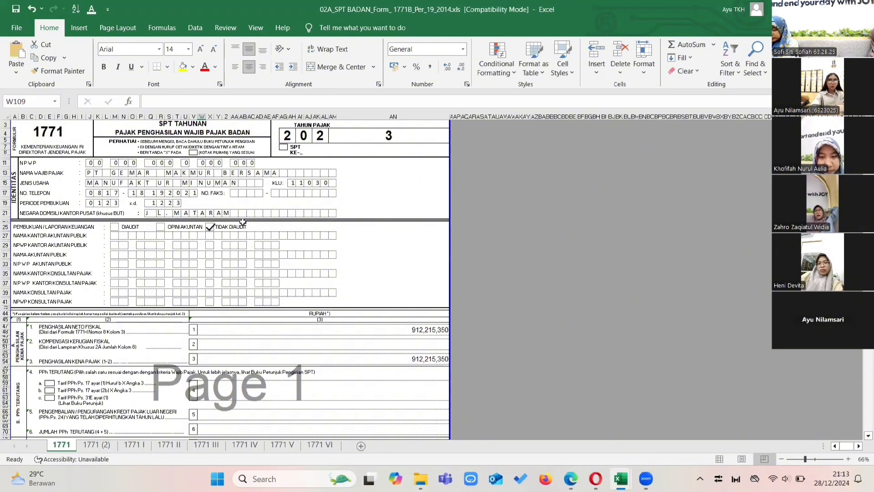
scroll(239, 245, down, 4)
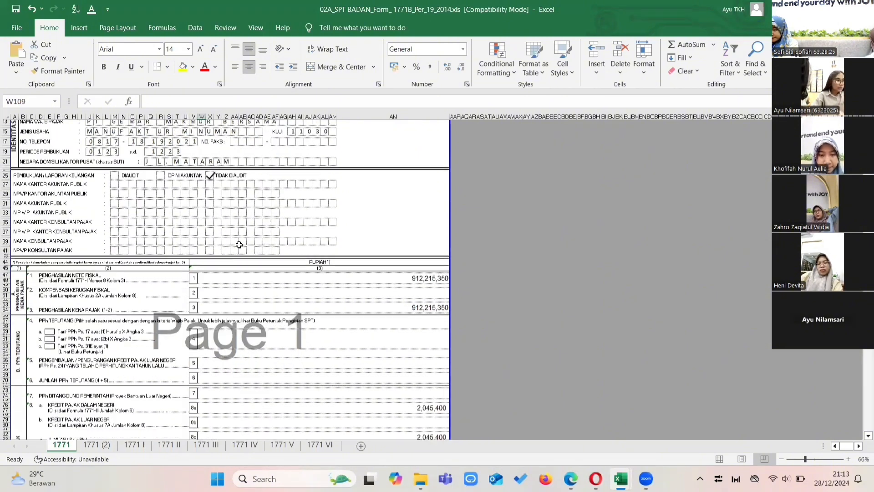
Review taxable income, PPh Terutang, Kredit Pajak and the PPh Kurang/Lebih Bayar lines of the main 1771 form.
scroll(192, 234, down, 1)
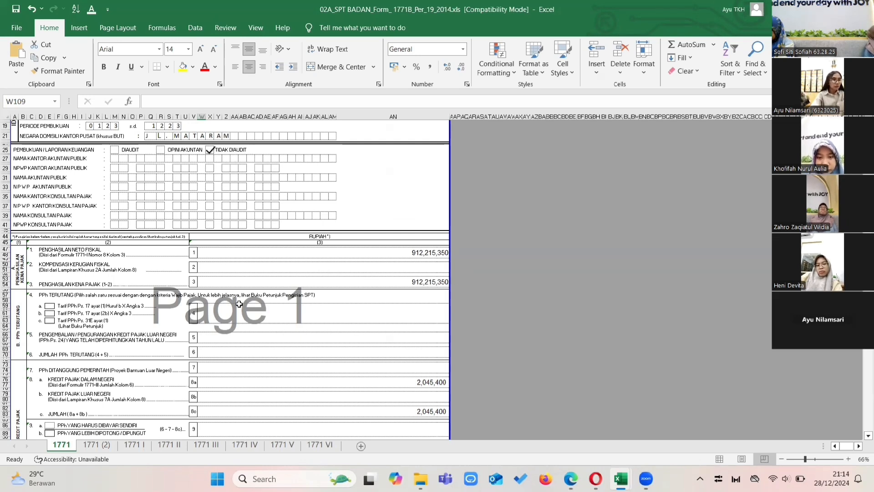
scroll(43, 263, down, 2)
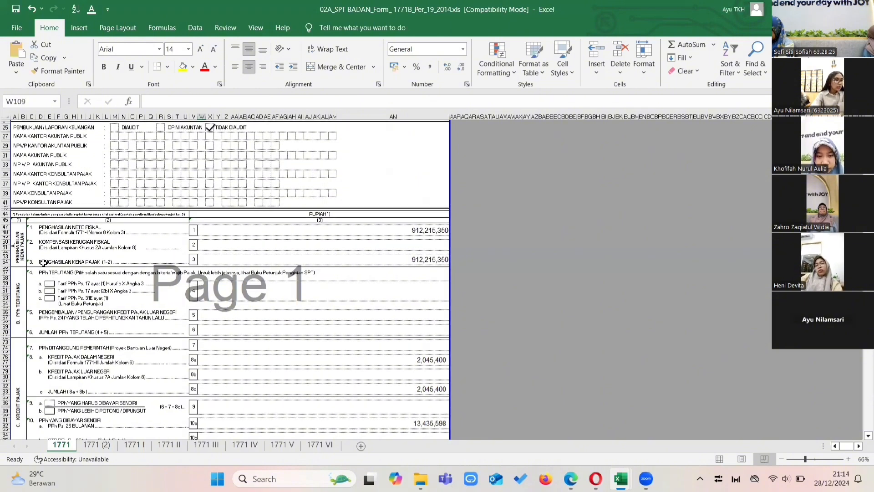
scroll(43, 282, down, 7)
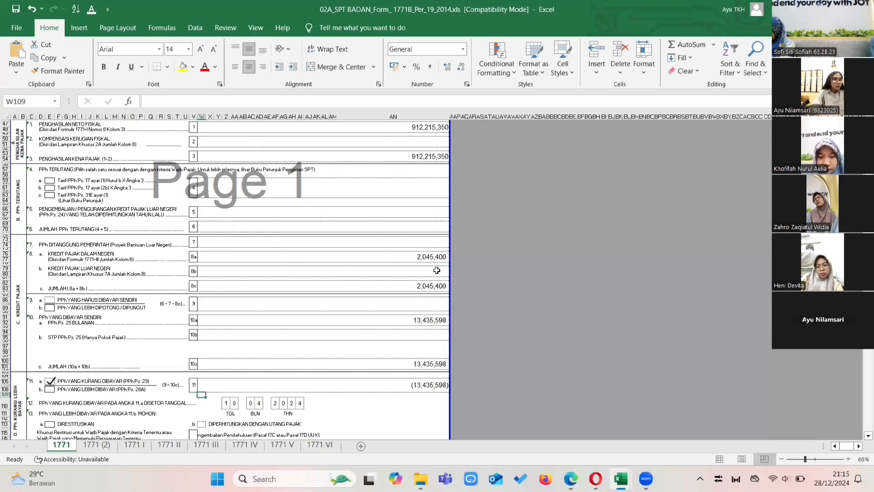
scroll(437, 270, down, 2)
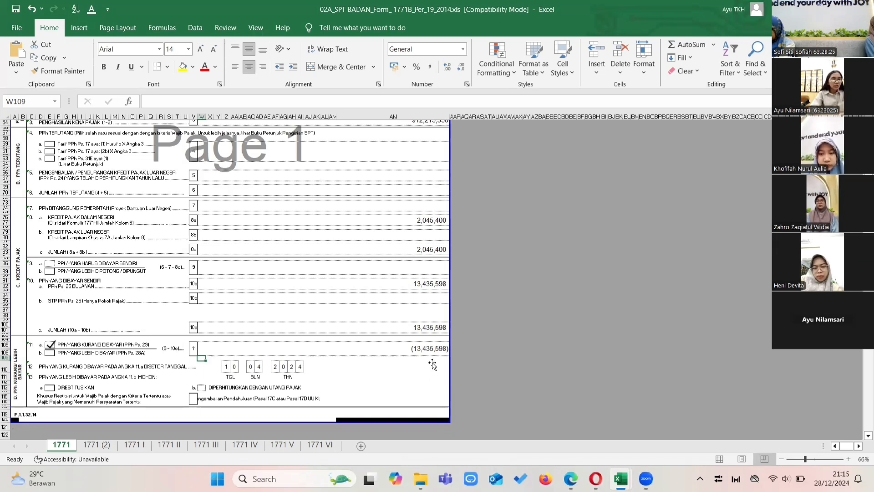
Open the 1771 (2) sheet and compare its PPh Pasal 25 instalment section with the Pajak Terutang sheet in the Perhitungan Laba Rugi workbook.
click(106, 447)
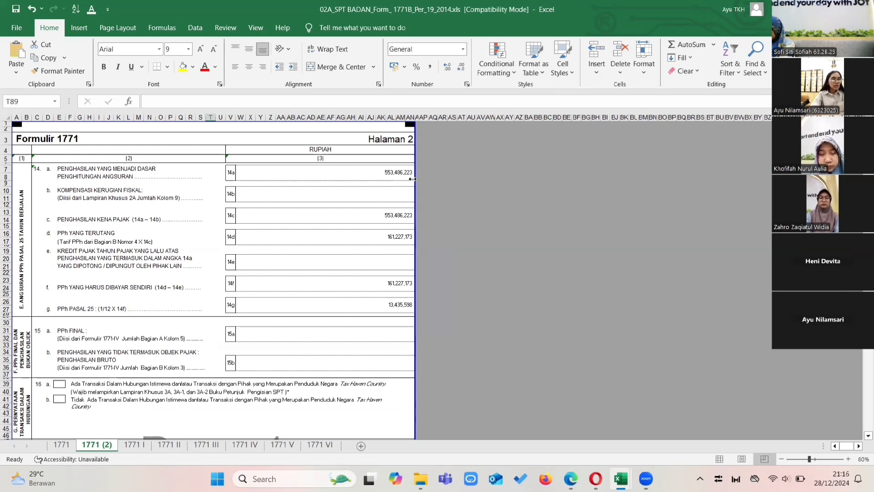
key(alt+Tab)
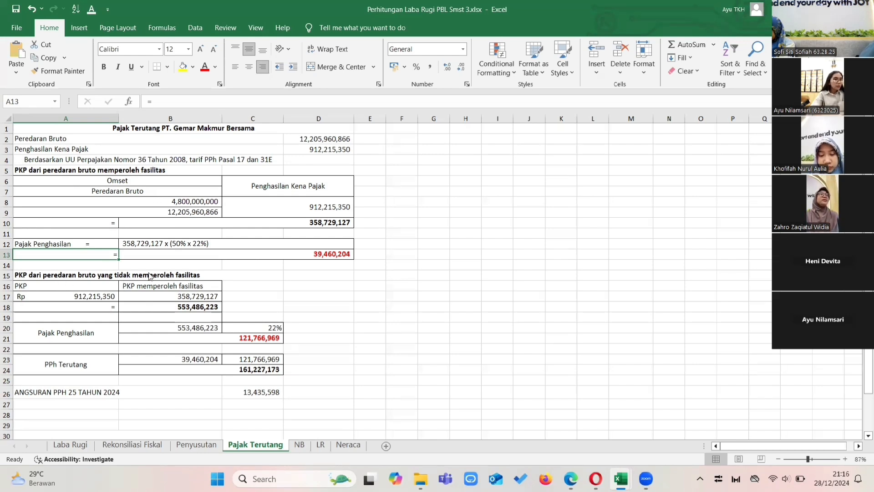
Inspect the formula for PKP without facility in B18 of Pajak Terutang, and compare it with lines 14a and 14c of the 1771 (2) sheet.
double_click(166, 307)
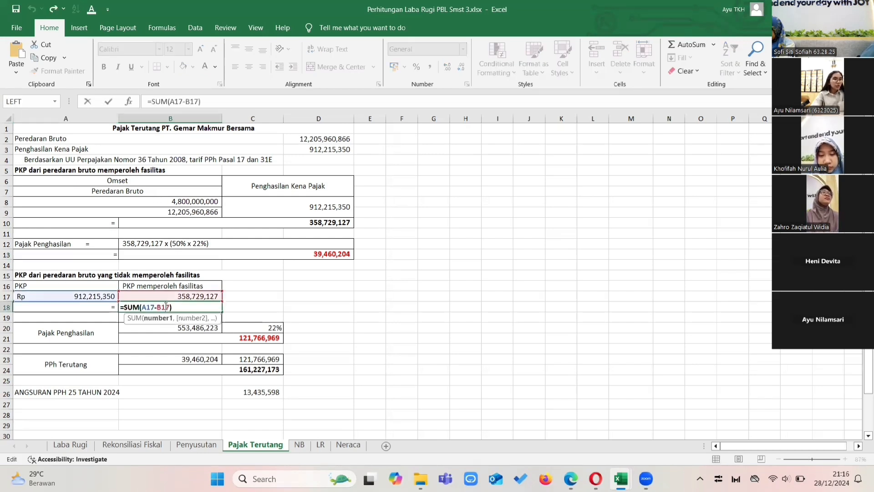
key(Return)
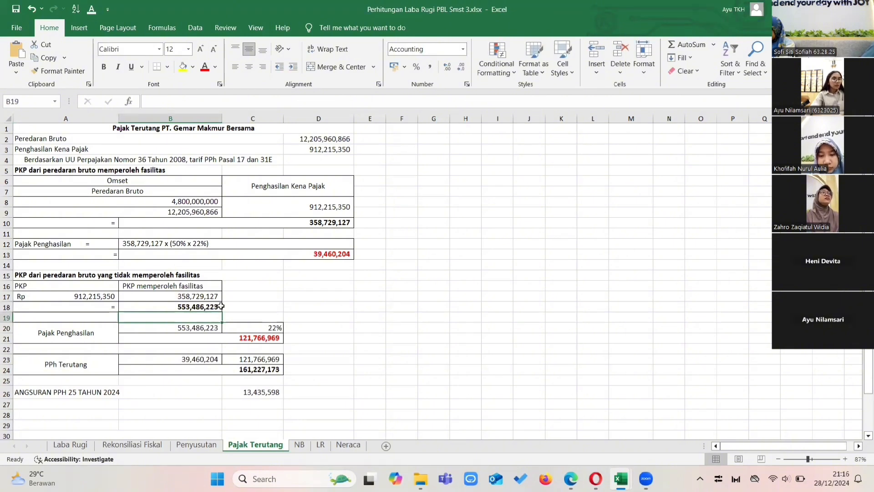
key(alt+Tab)
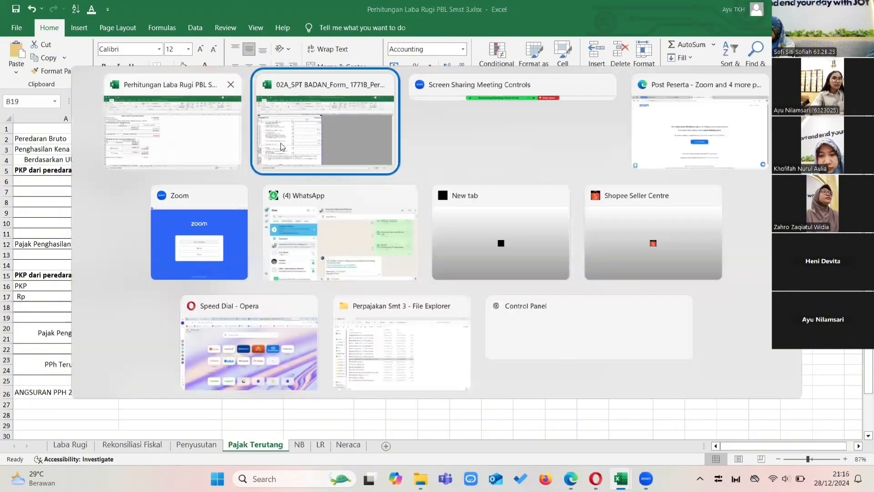
scroll(115, 232, down, 1)
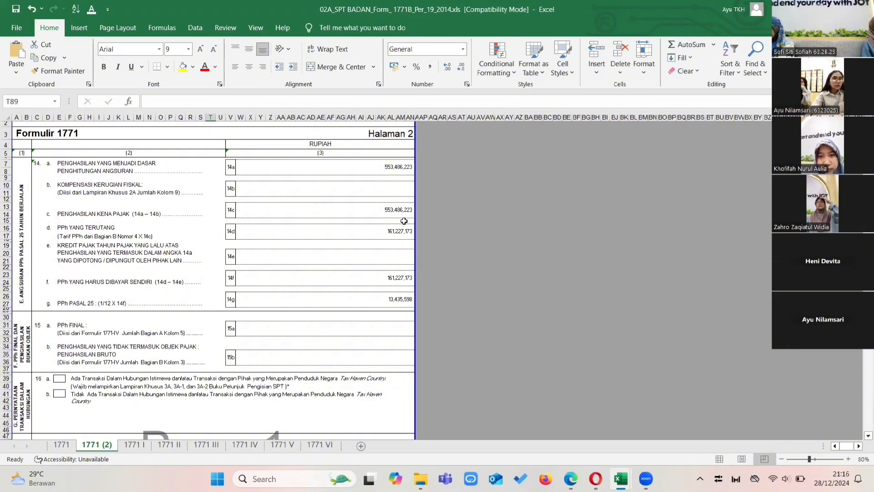
scroll(326, 228, down, 2)
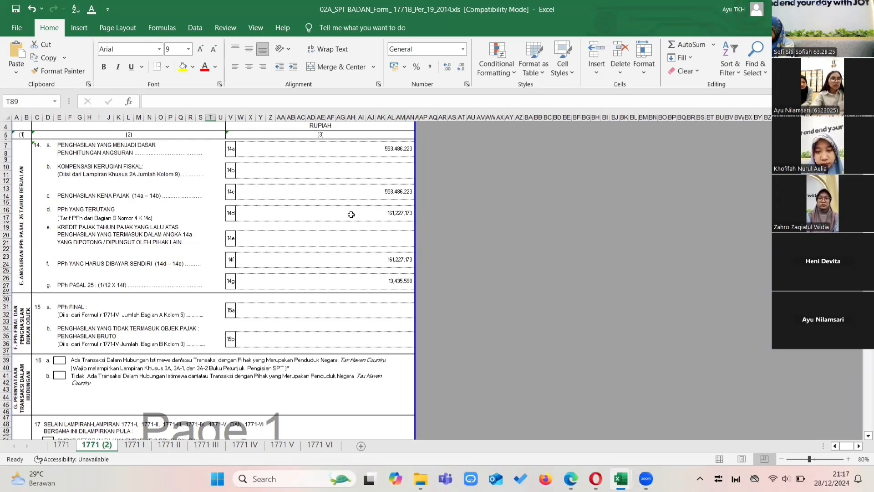
Inspect the PPh Terutang formula in row 24 of Pajak Terutang and compare it with lines 14d and 14f of the 1771 (2) sheet.
key(alt+Tab)
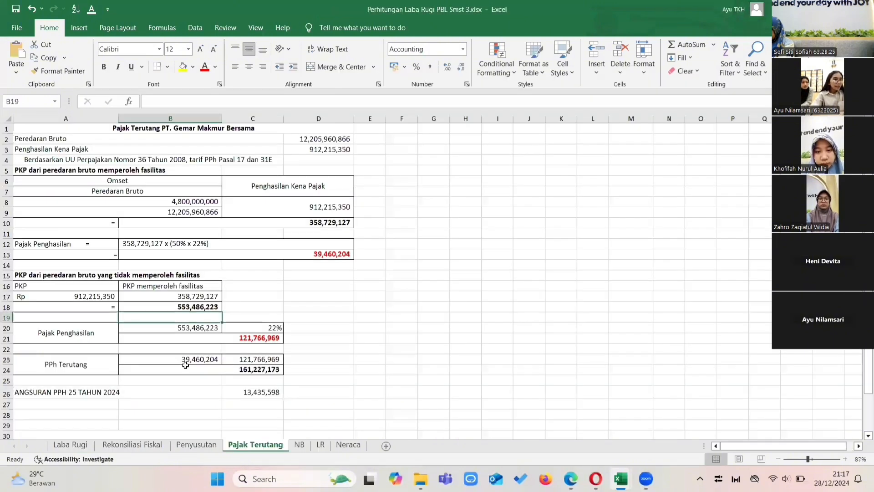
click(235, 376)
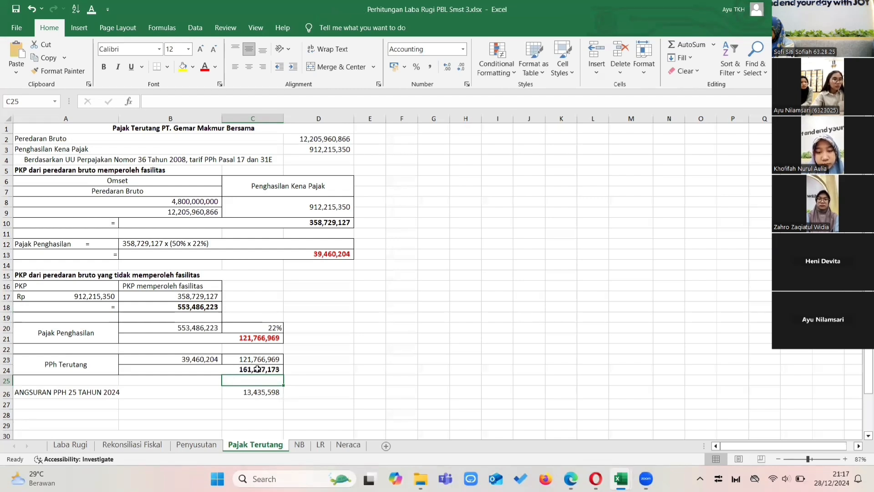
double_click(258, 369)
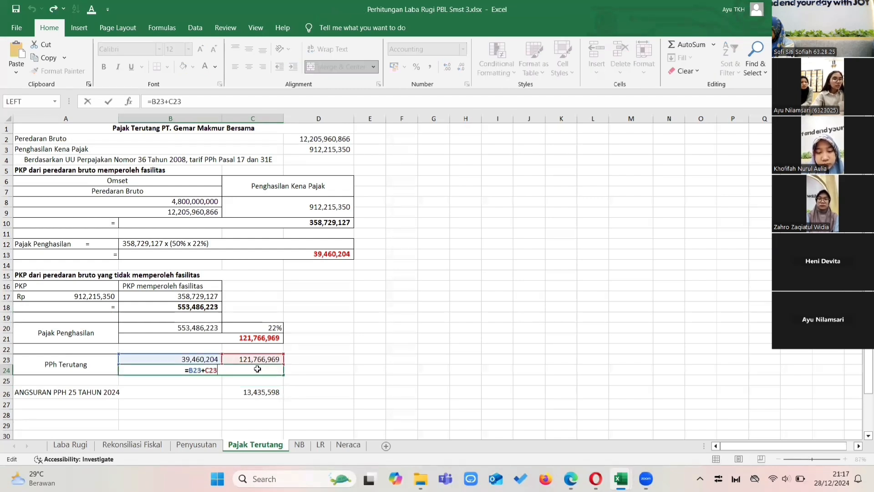
key(Return)
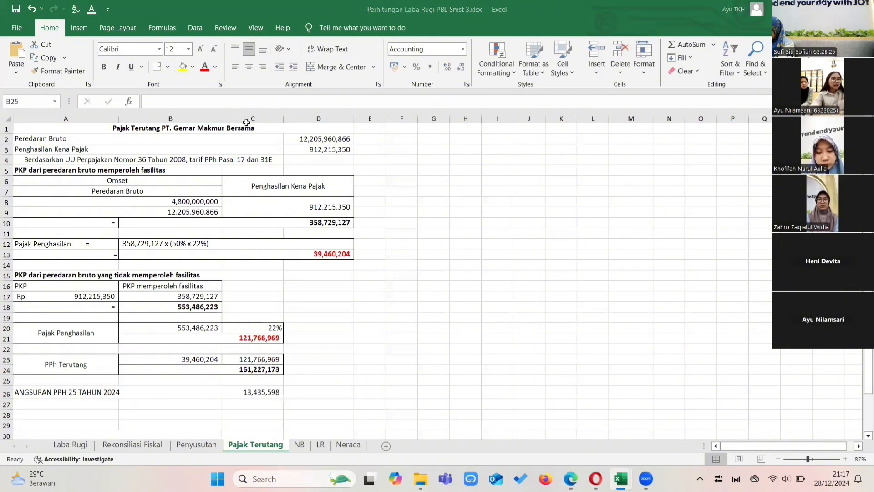
key(alt+Tab)
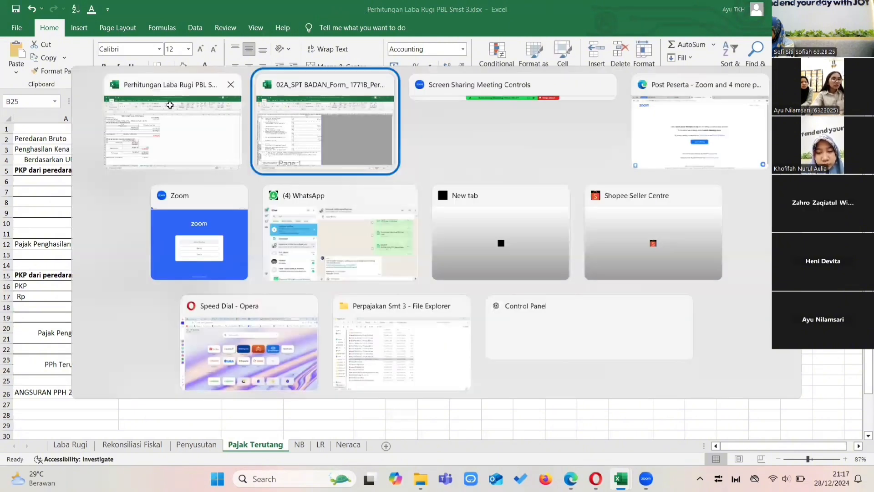
click(305, 127)
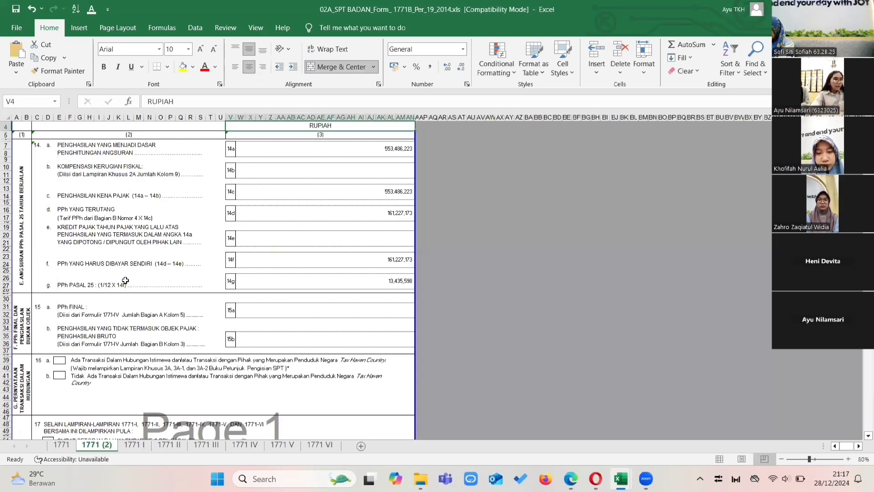
Check line 14g, PPh Pasal 25, on the 1771 (2) sheet against the Angsuran PPh 25 Tahun 2024 formula in C26 of Pajak Terutang.
click(393, 282)
key(alt+Tab)
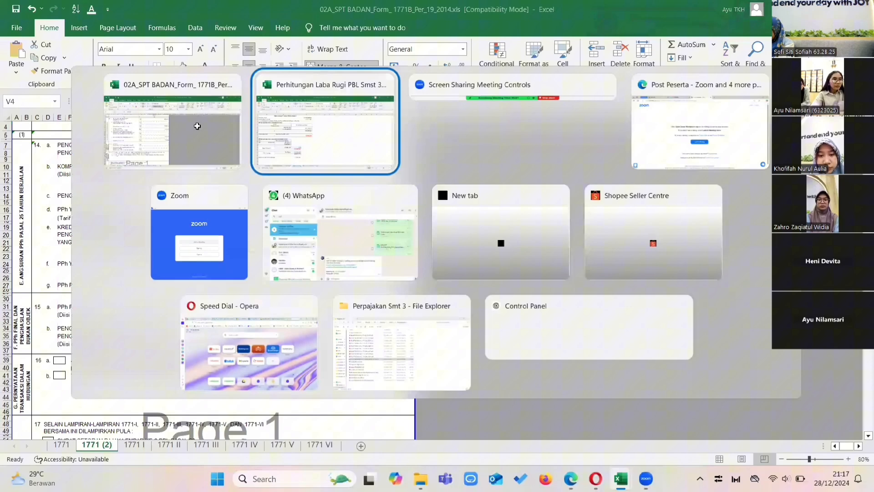
click(307, 135)
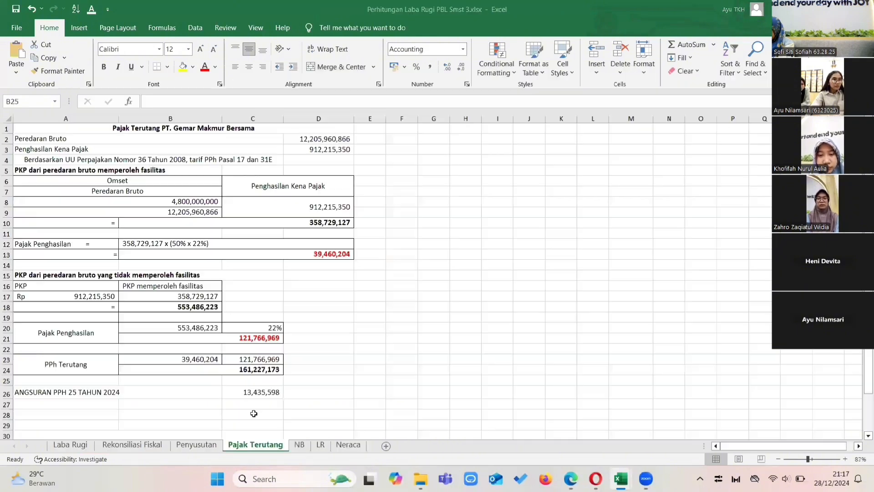
double_click(257, 391)
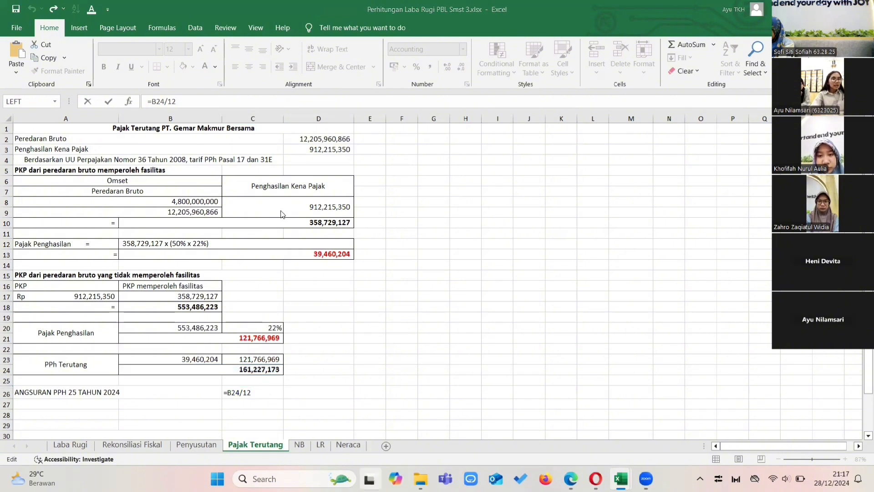
key(super+Tab)
click(286, 142)
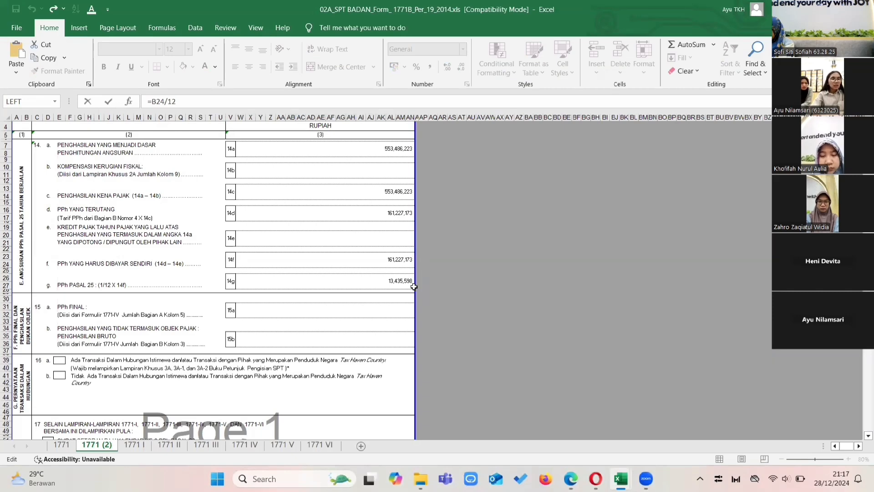
Review the PPh Final, special-relationship transaction and Lampiran sections of the 1771 (2) sheet, down to the Pernyataan block.
scroll(217, 287, down, 1)
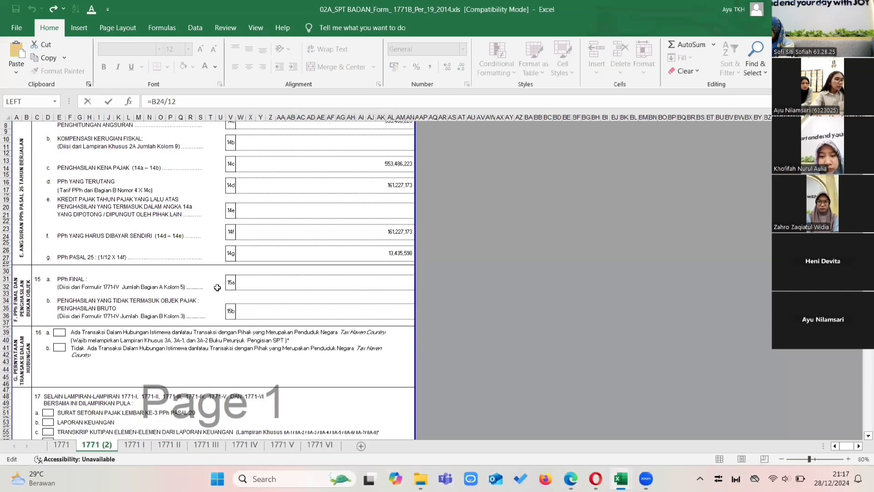
scroll(217, 287, down, 6)
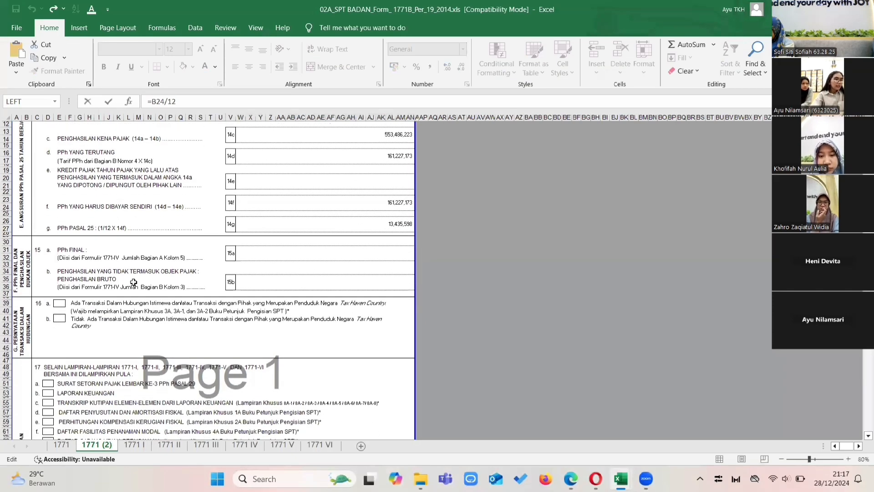
scroll(133, 282, down, 5)
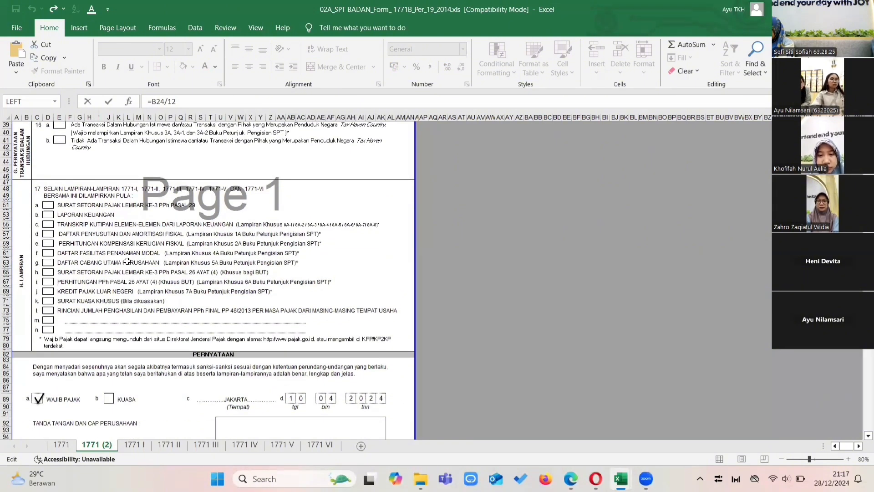
scroll(40, 280, down, 8)
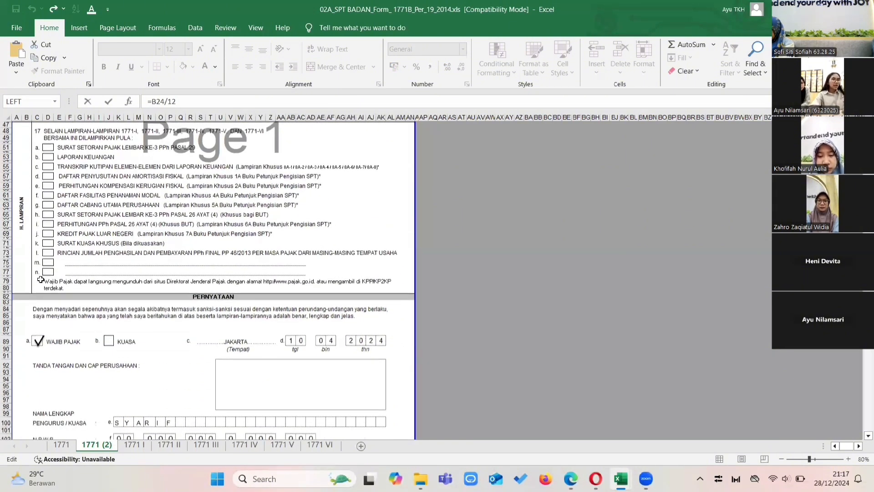